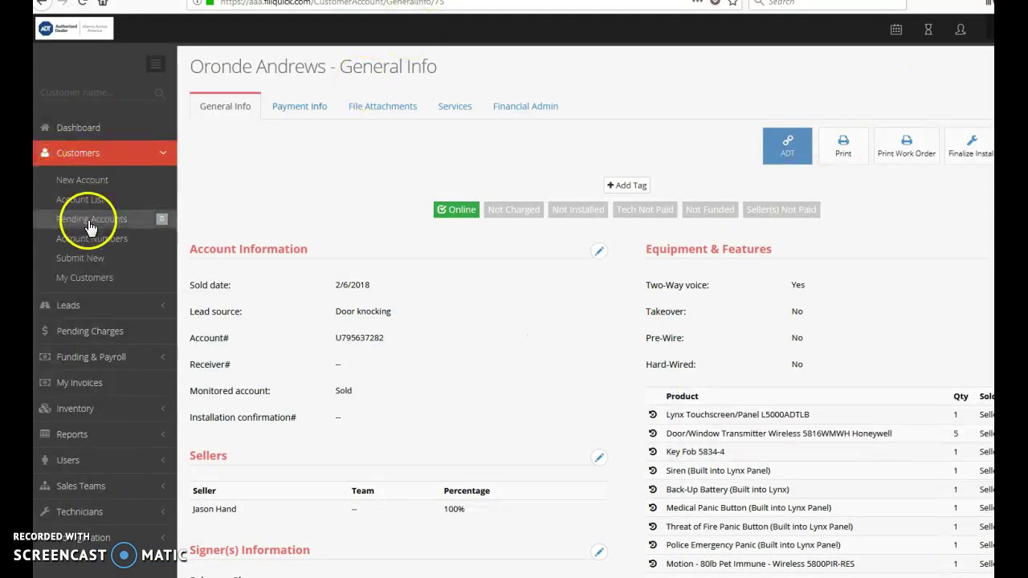
Open the customer account's file attachments and switch to the Windows desktop.
click(385, 112)
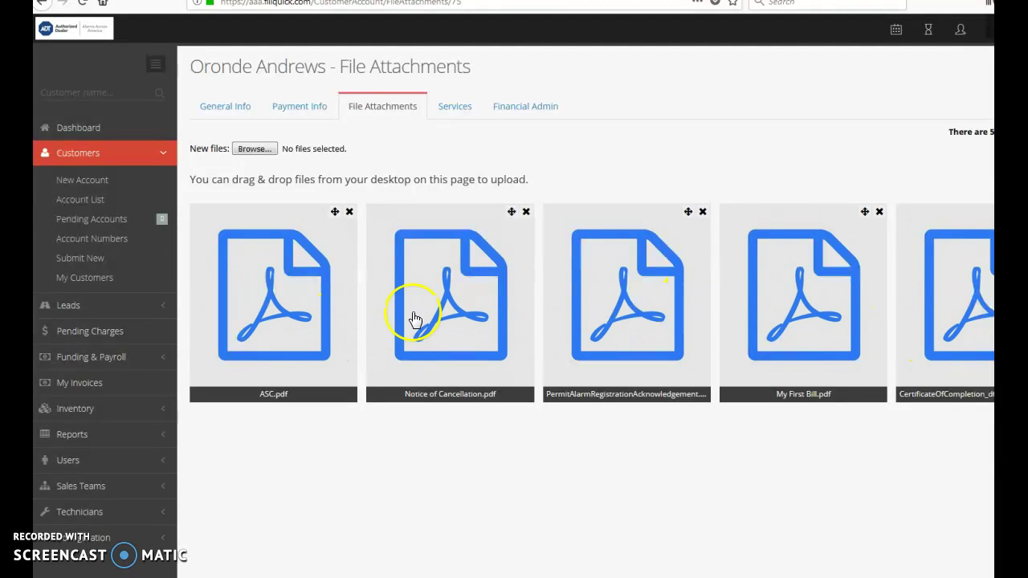
click(989, 29)
click(989, 29)
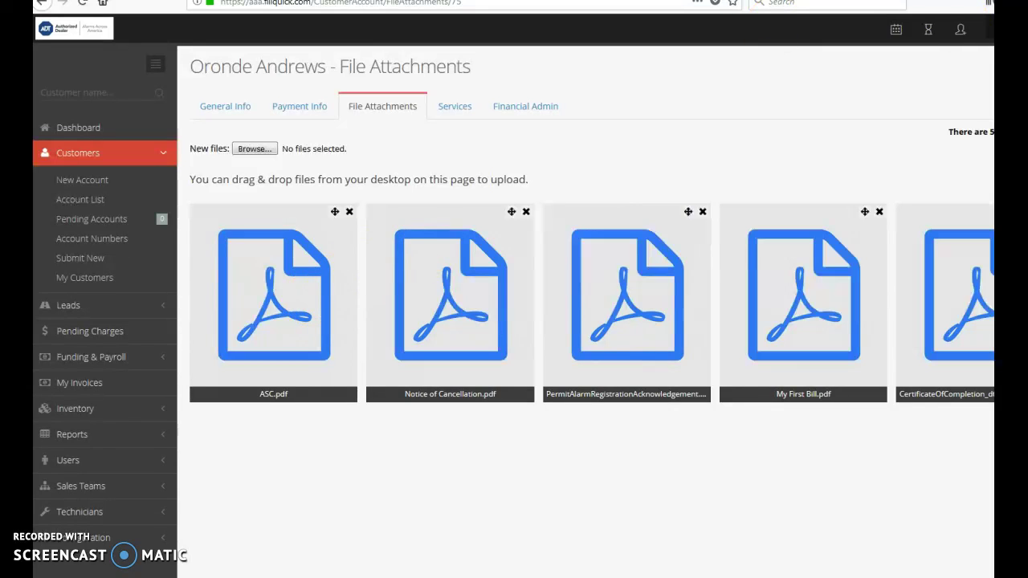
key(super+d)
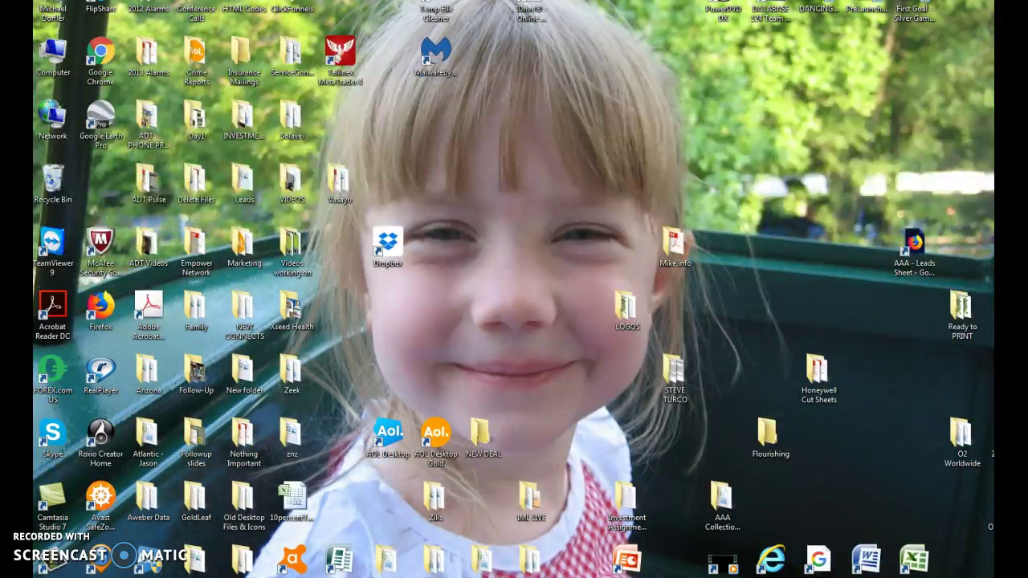
Create a desktop folder named "Temporary Files to be Deleted" and move it one slot up, below the Dropbox shortcut's row.
right_click(402, 349)
mouse_move(449, 483)
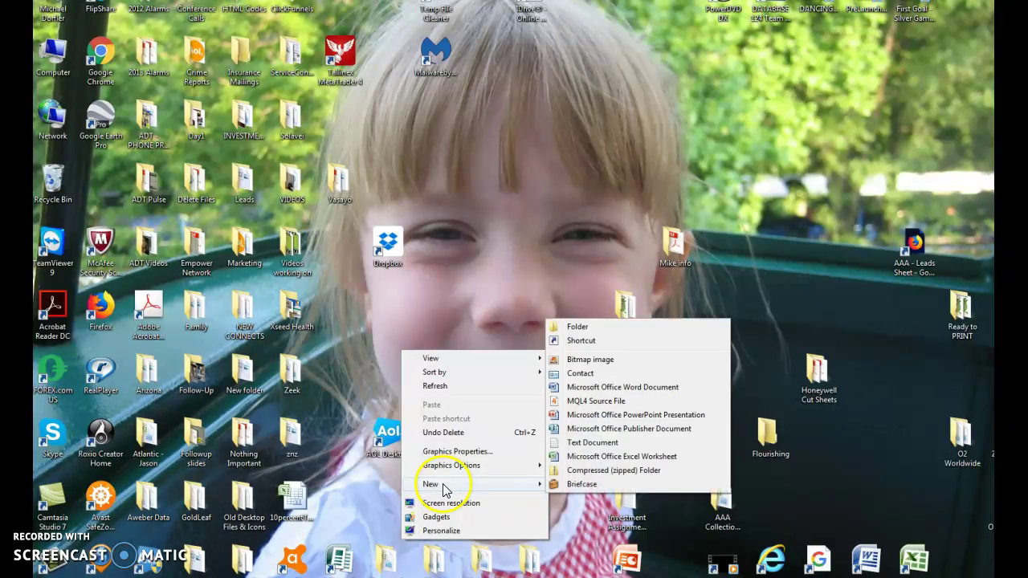
click(572, 326)
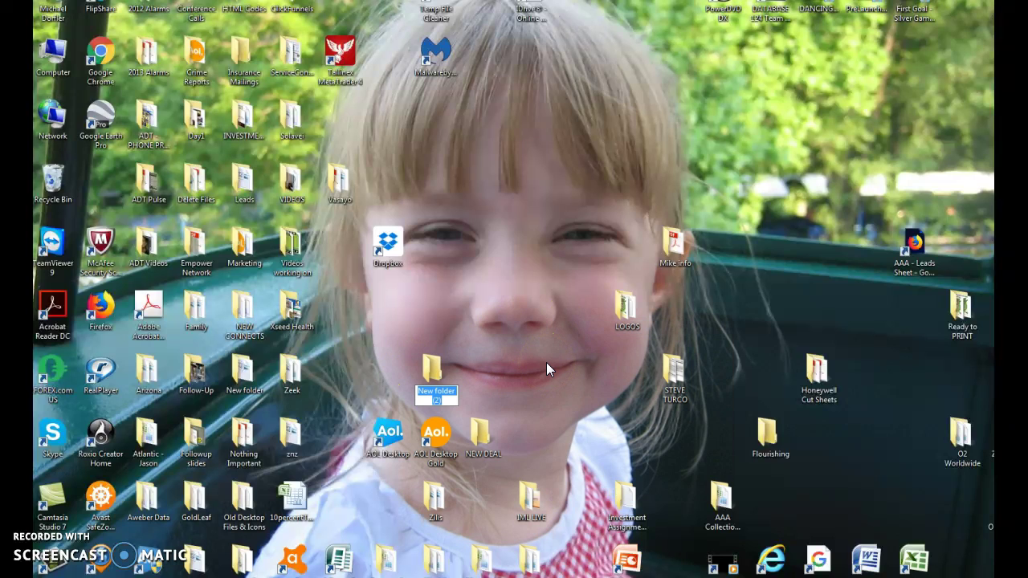
text(Te)
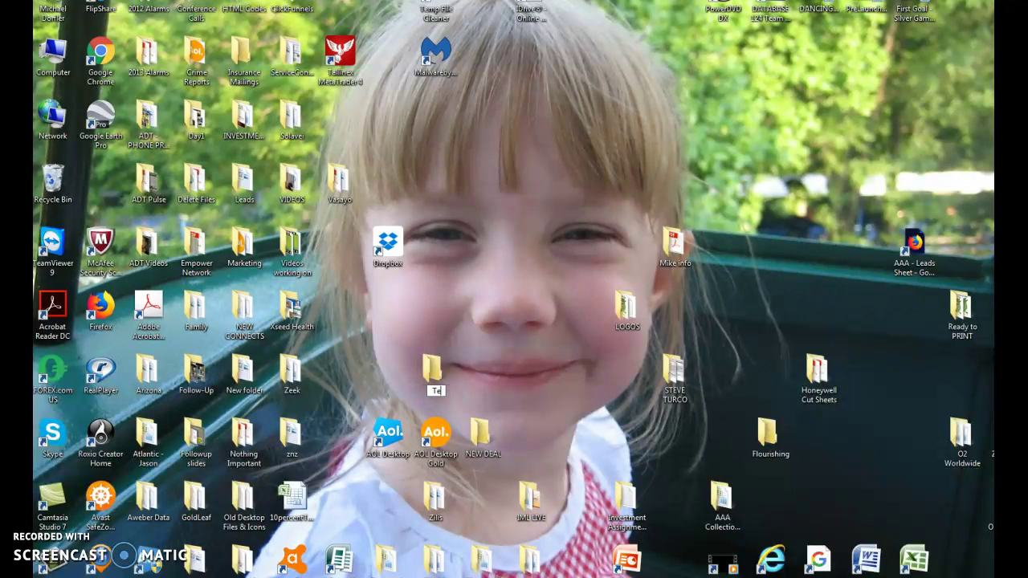
text(mporary Files to be Deleted)
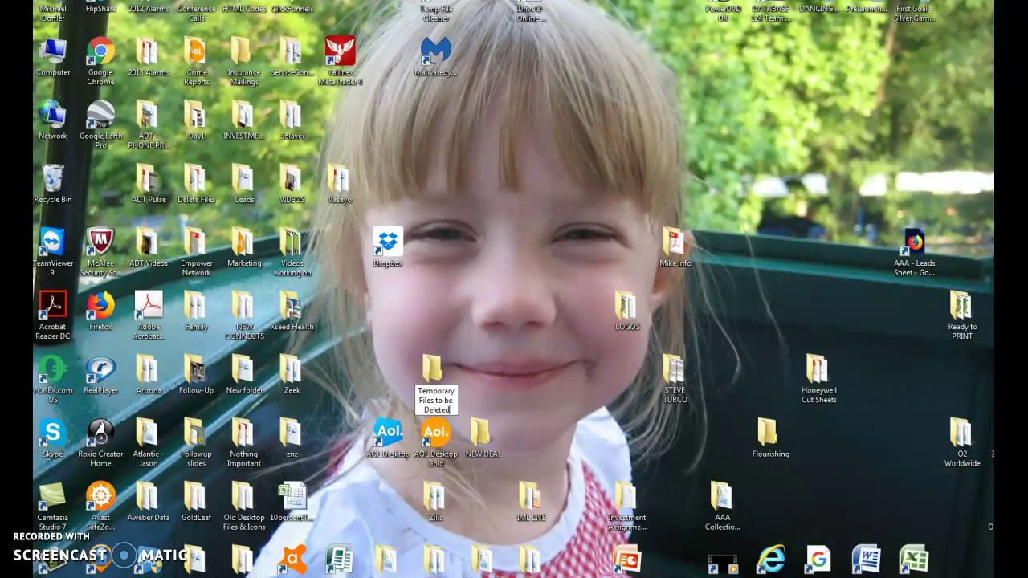
click(535, 381)
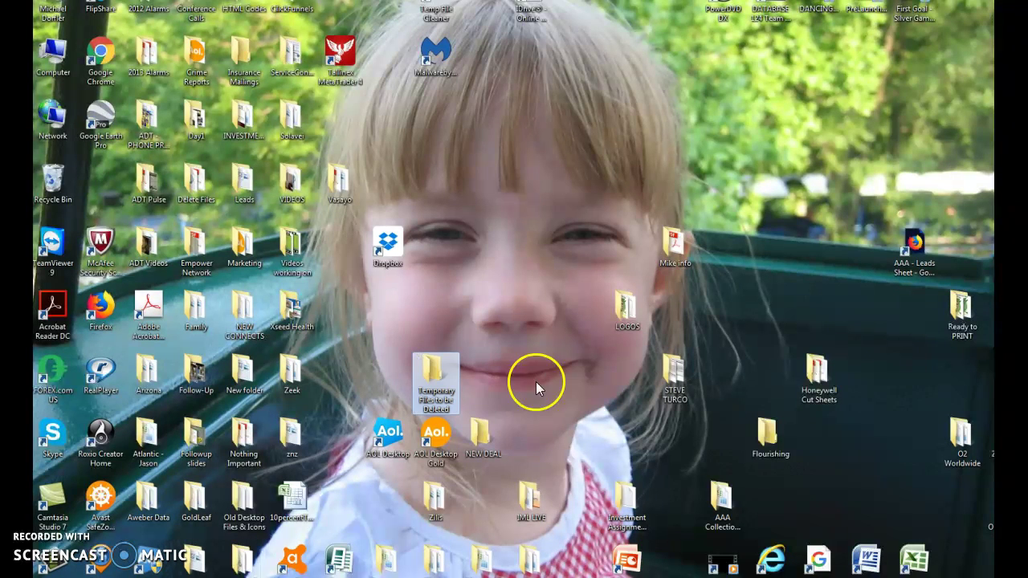
drag(434, 374, 436, 321)
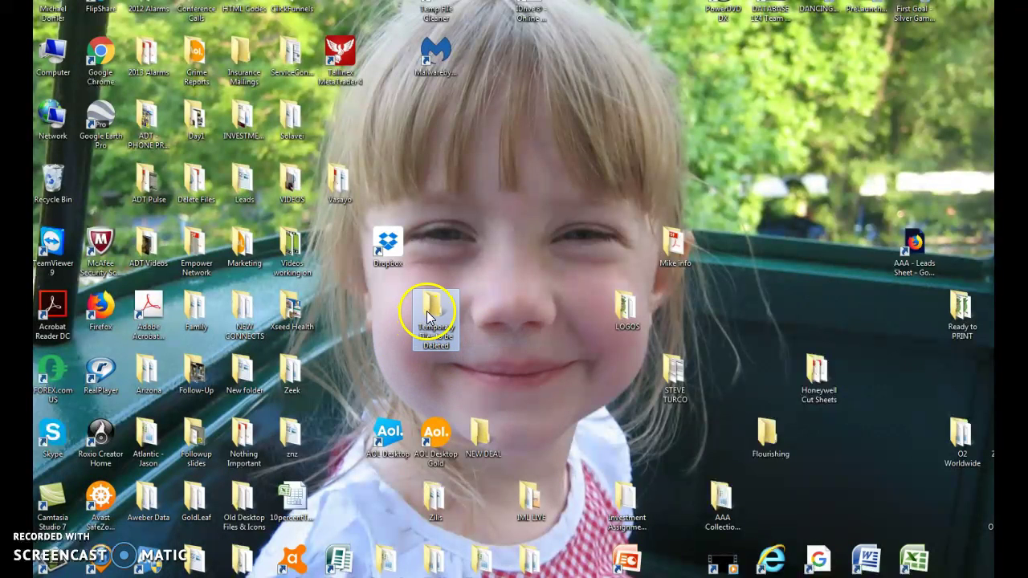
click(359, 377)
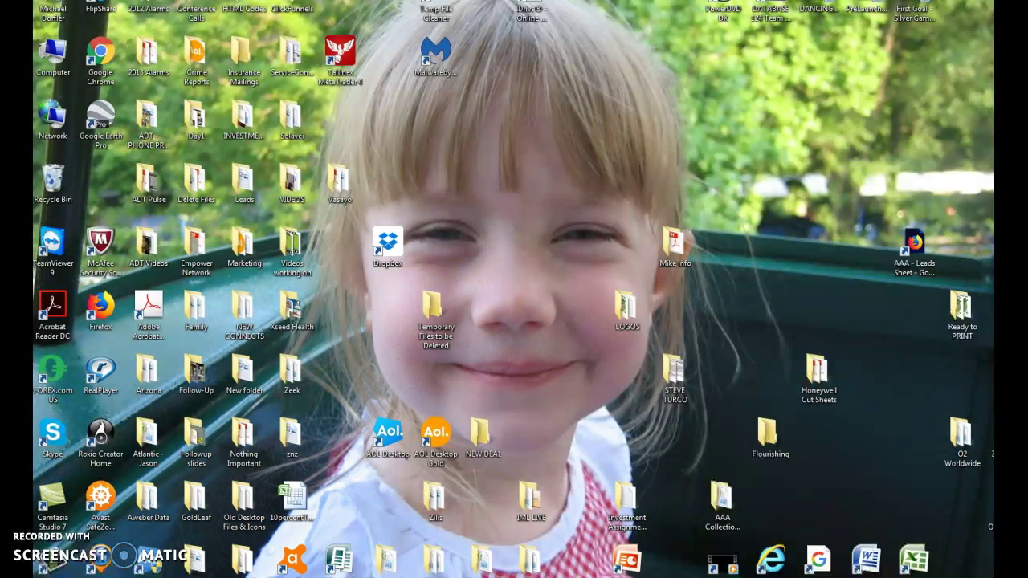
Return to the customer's file attachments in Firefox and open ASC.pdf.
mouse_move(239, 569)
click(317, 546)
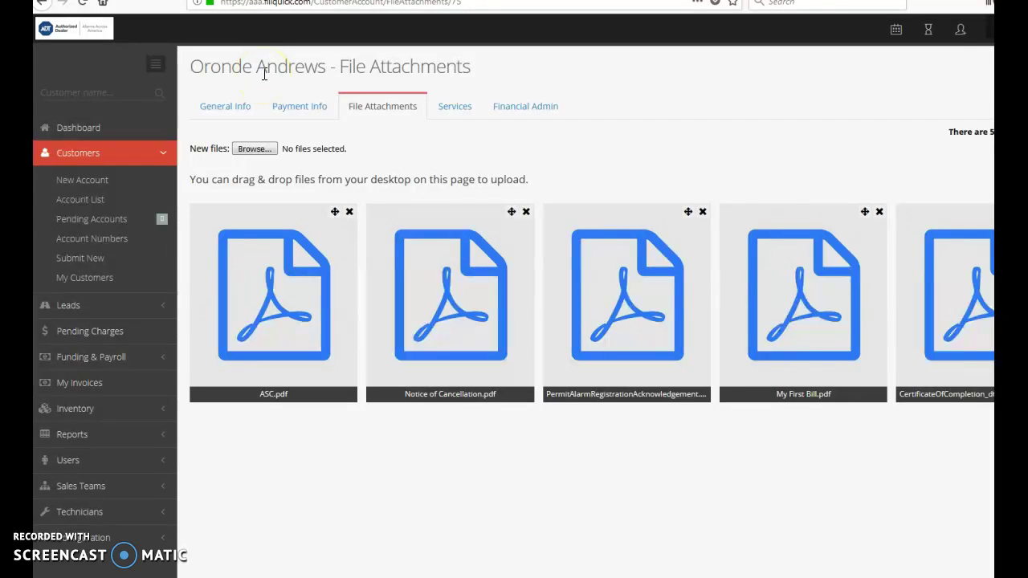
click(273, 324)
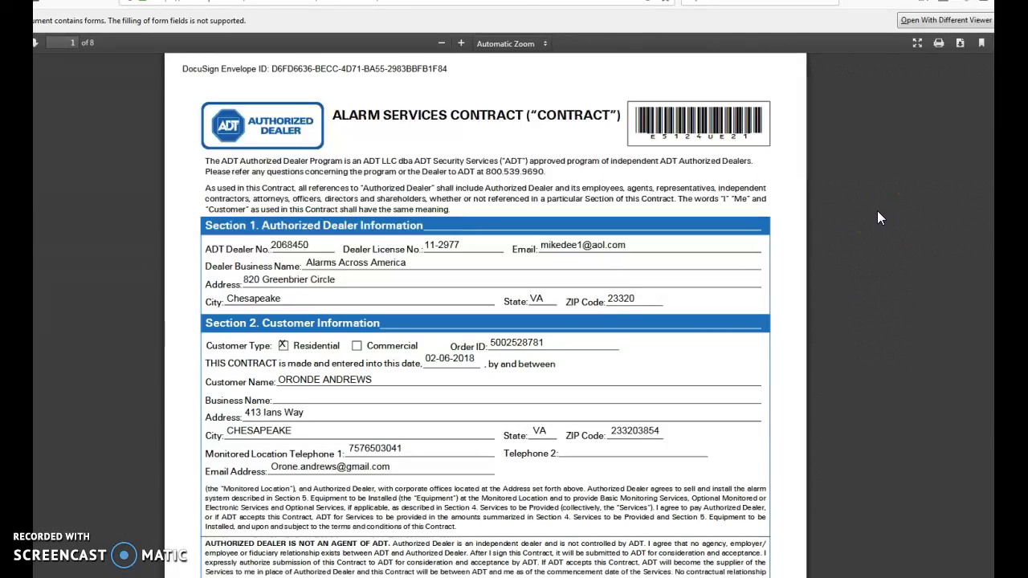
click(886, 139)
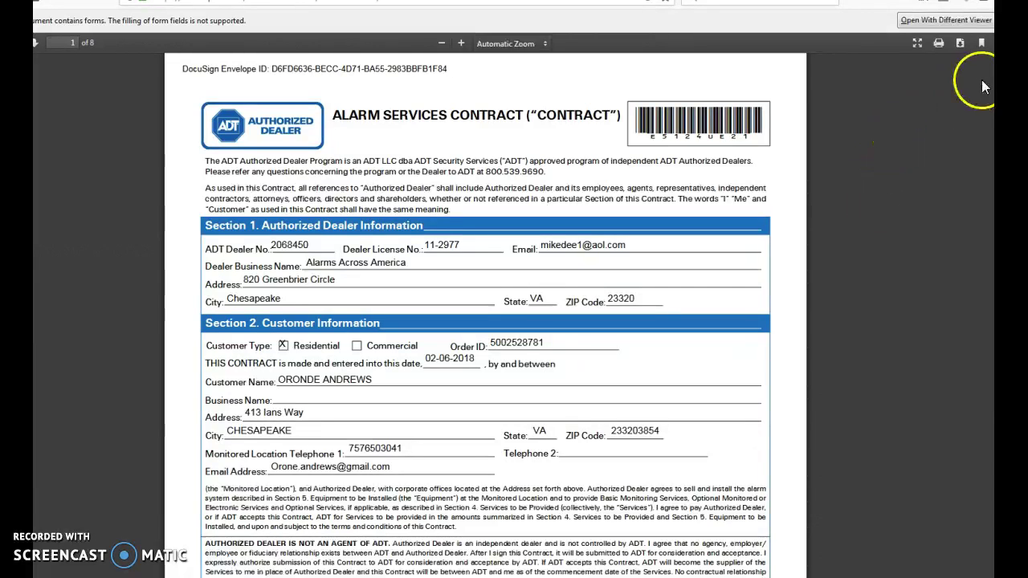
Download ASC.pdf from the browser viewer, choosing to open it with Adobe Acrobat Reader DC, and reposition the Reader window.
click(960, 44)
click(960, 44)
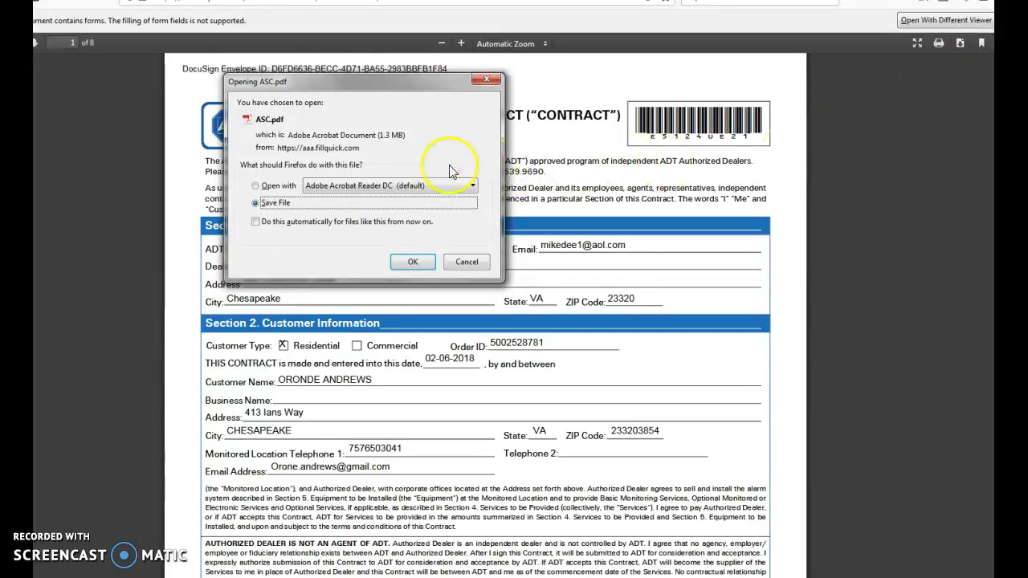
click(281, 202)
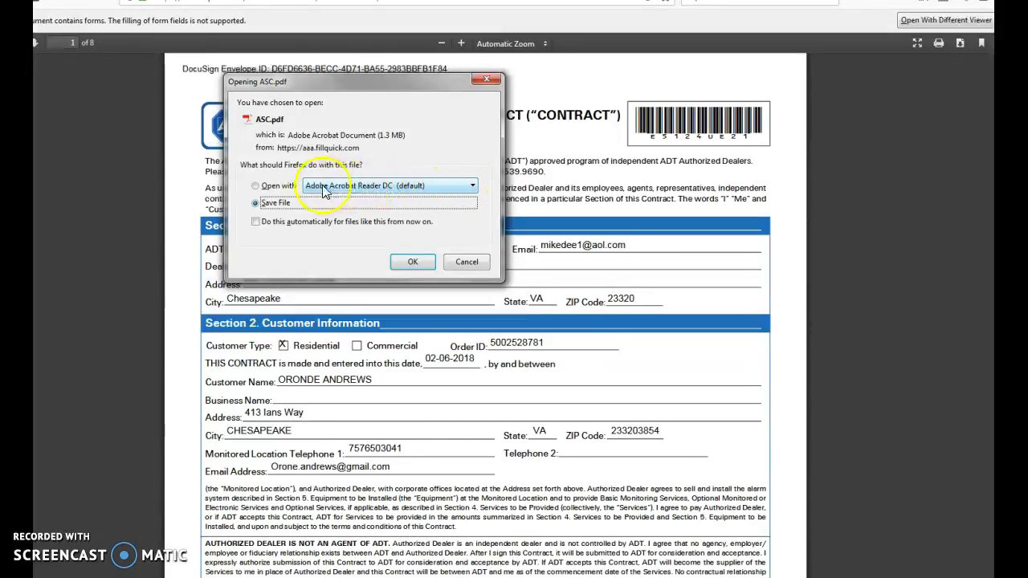
click(256, 186)
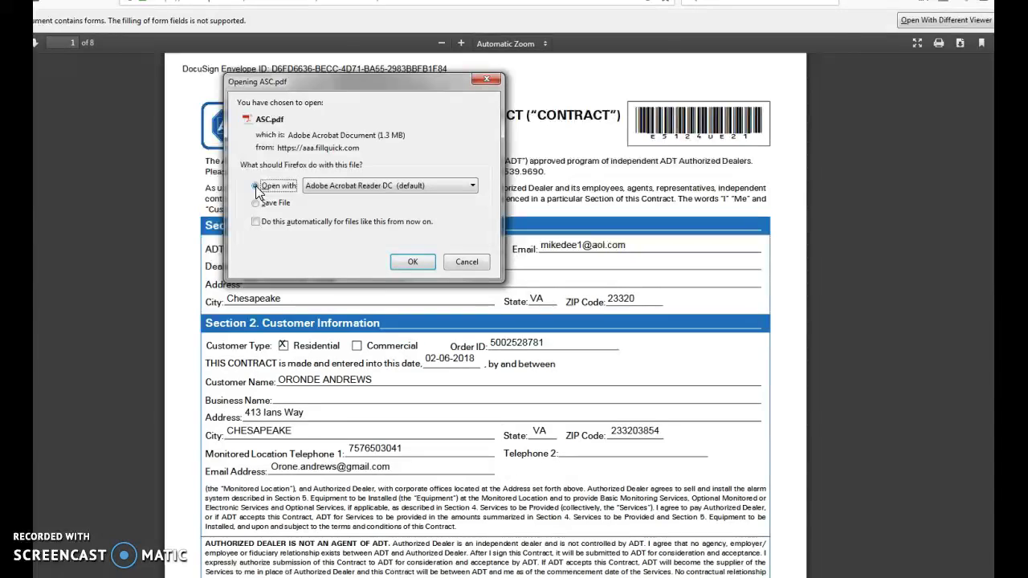
click(412, 265)
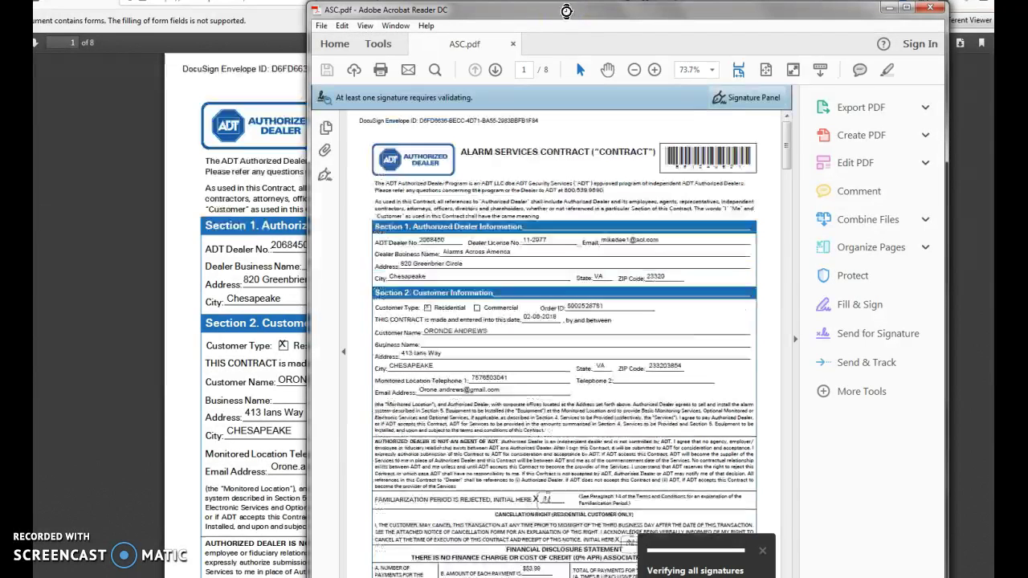
drag(567, 17, 446, 21)
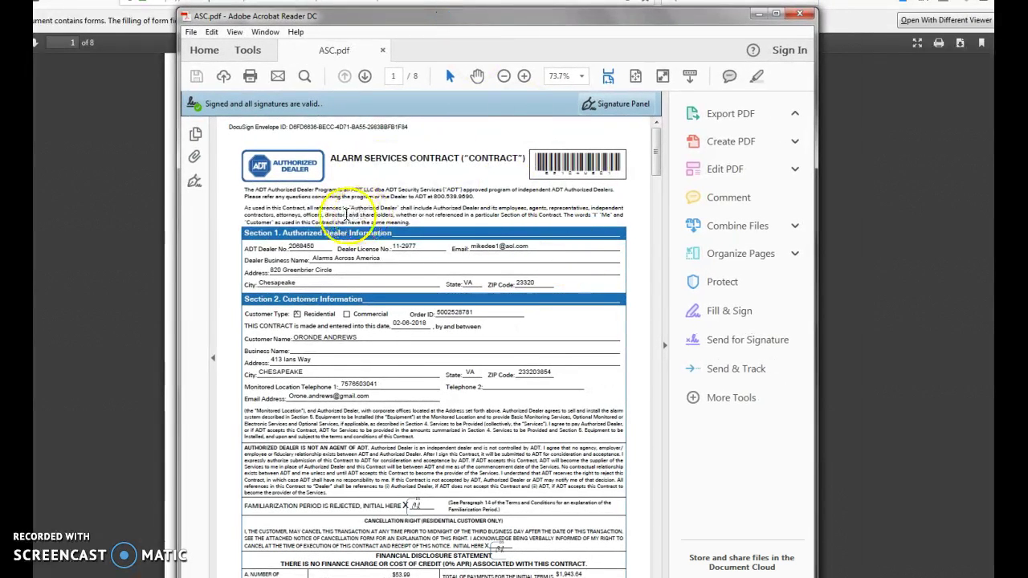
Save a copy of the contract as ASC.pdf in the desktop folder "Temporary Files to be Deleted".
click(191, 33)
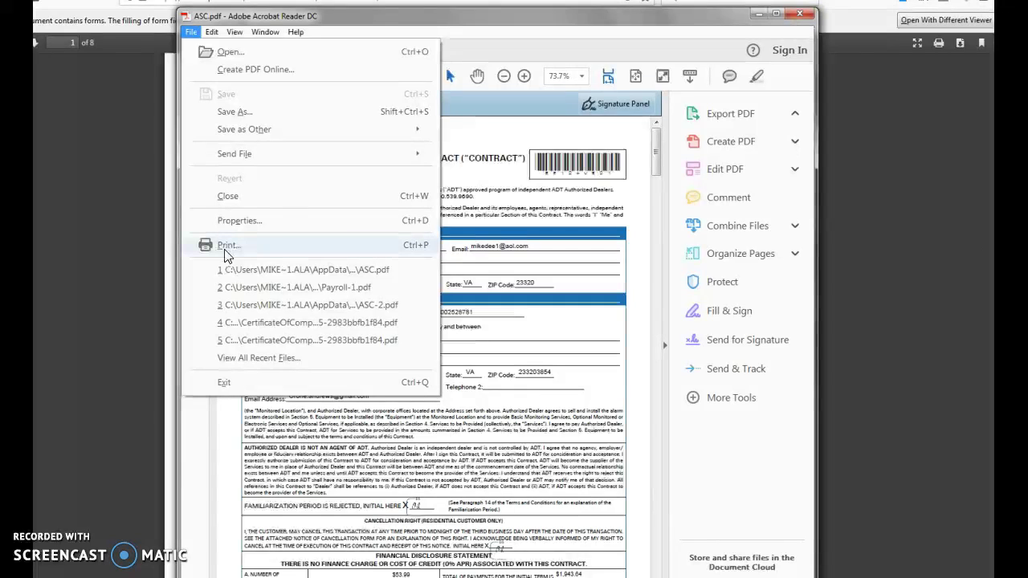
click(233, 116)
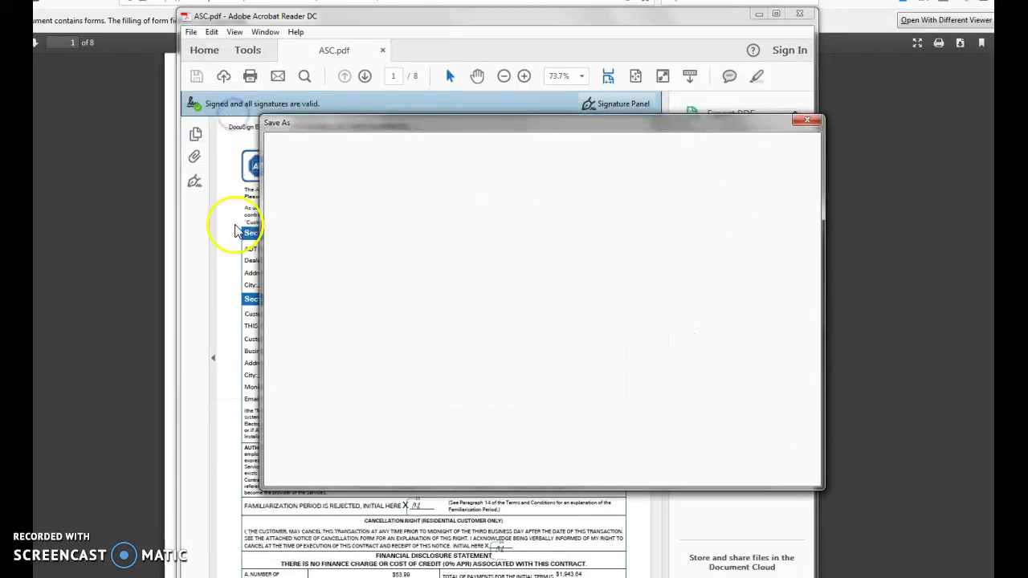
click(369, 289)
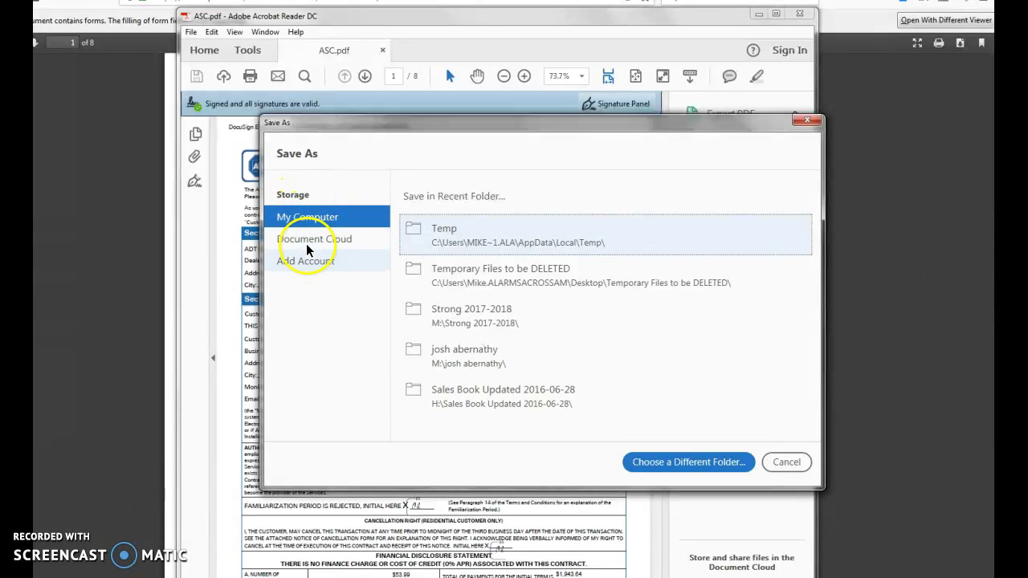
click(675, 465)
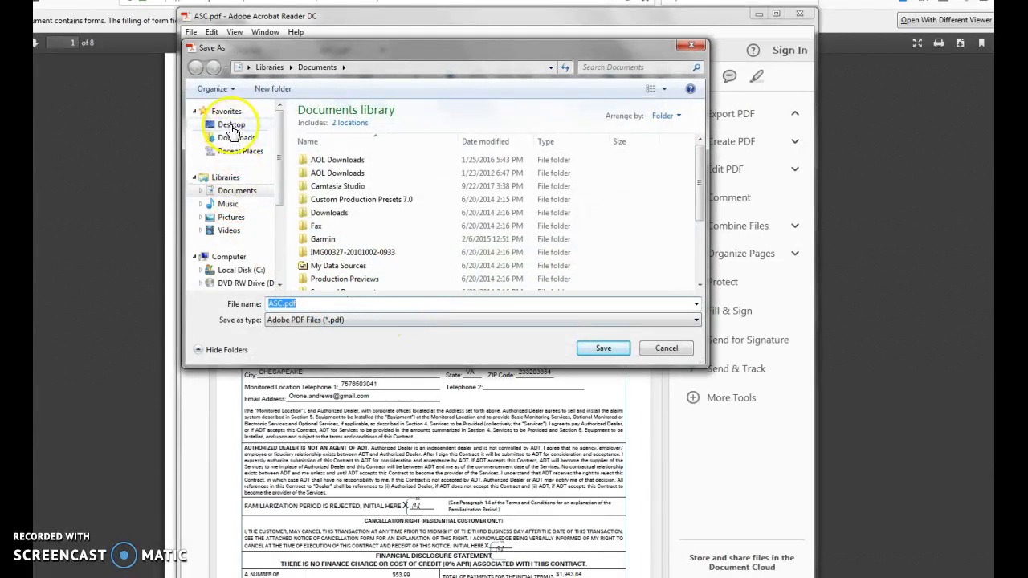
click(231, 126)
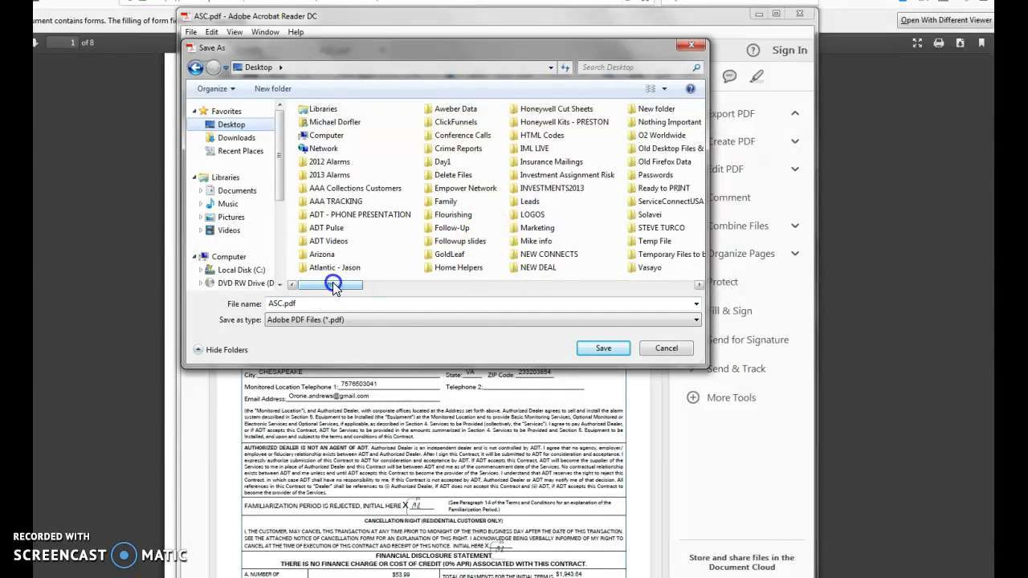
drag(333, 287, 338, 287)
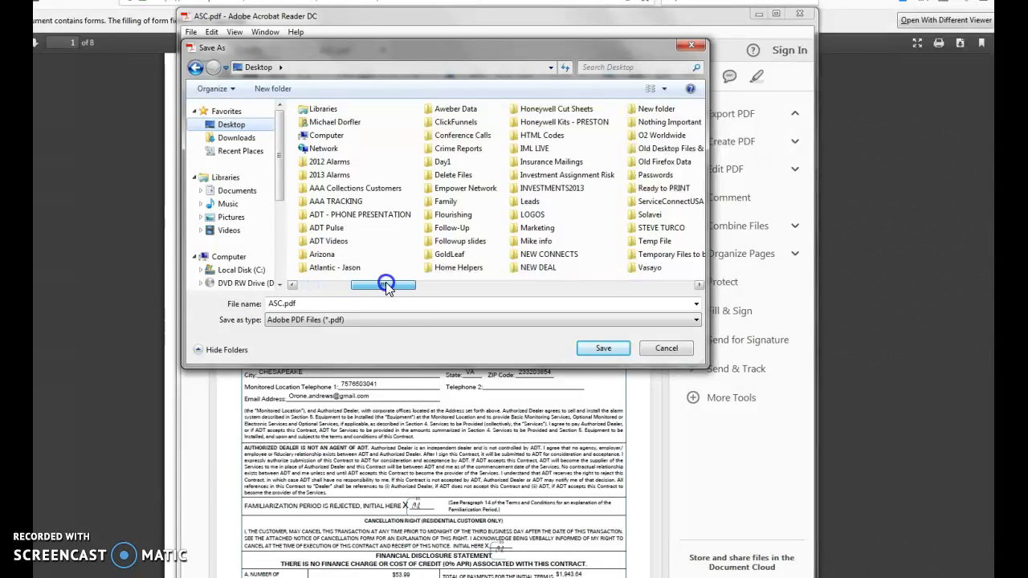
drag(386, 282, 390, 281)
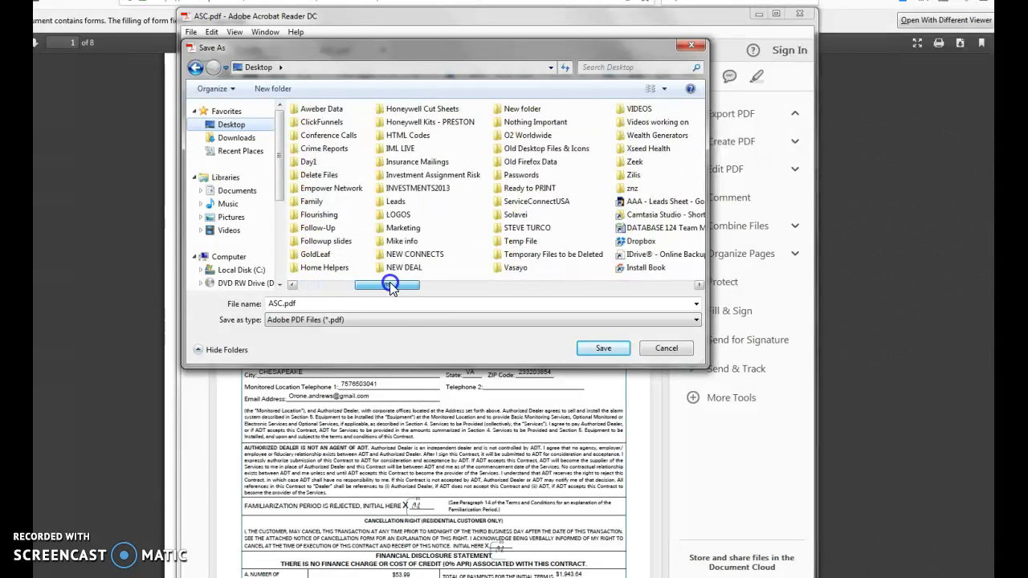
click(516, 255)
double_click(516, 253)
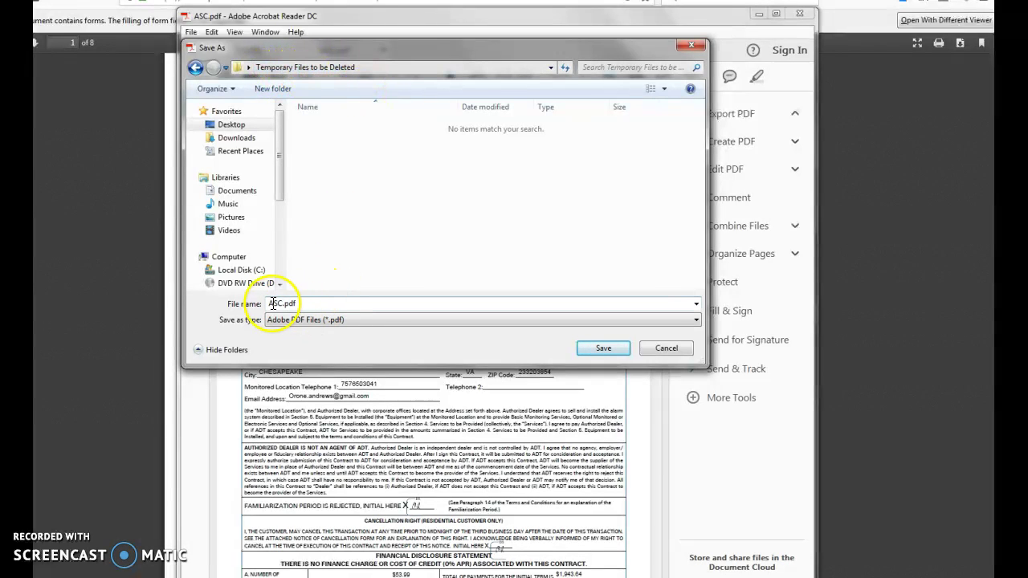
double_click(305, 305)
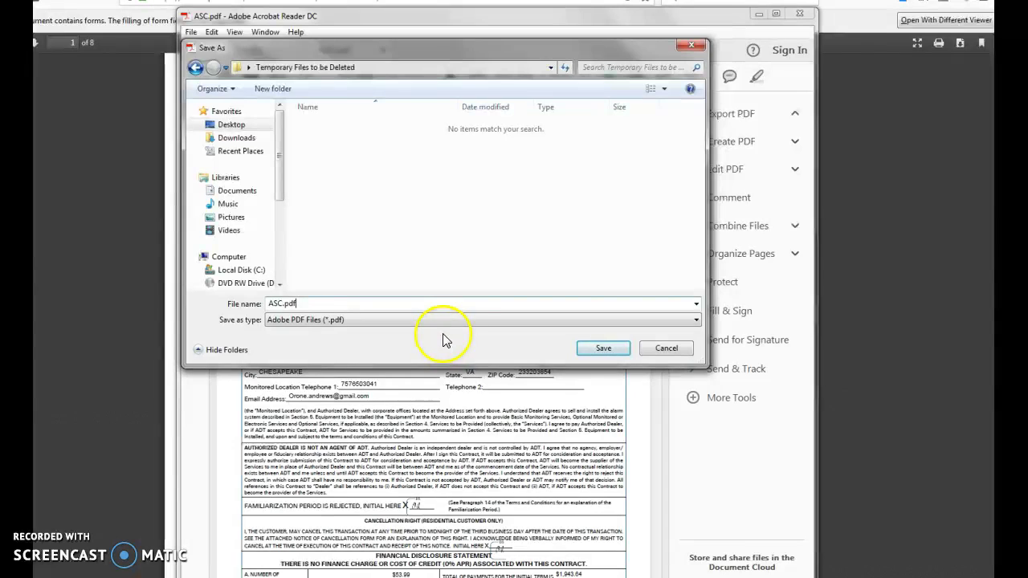
click(599, 352)
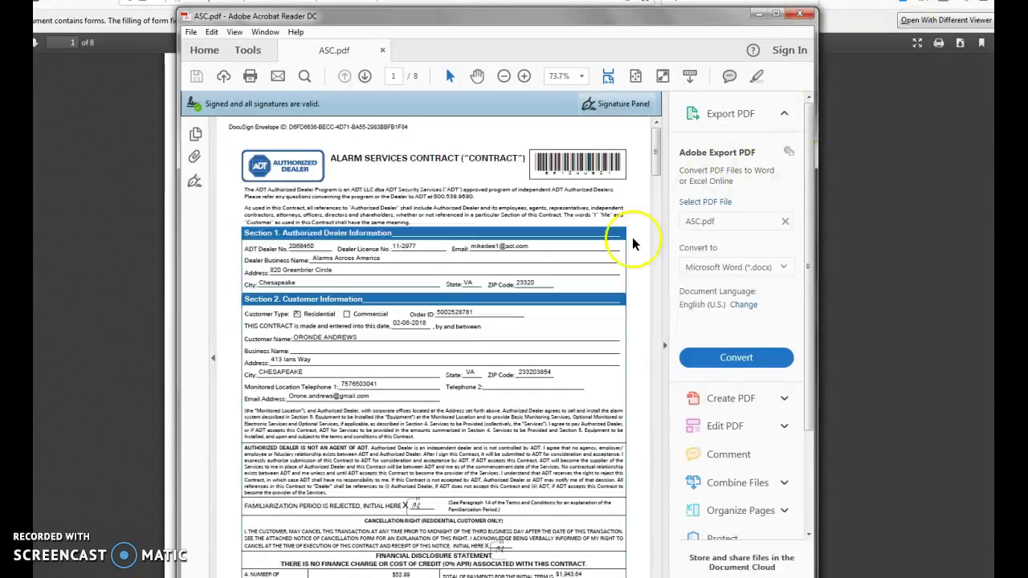
Minimize the open windows and check the contents of the "Temporary Files to be Deleted" folder on the desktop.
click(947, 2)
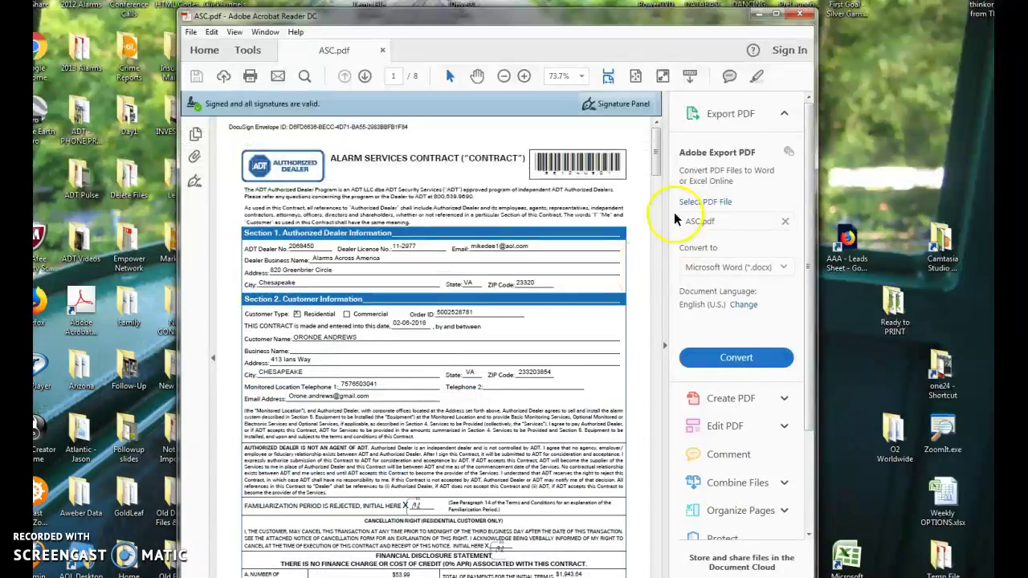
click(759, 16)
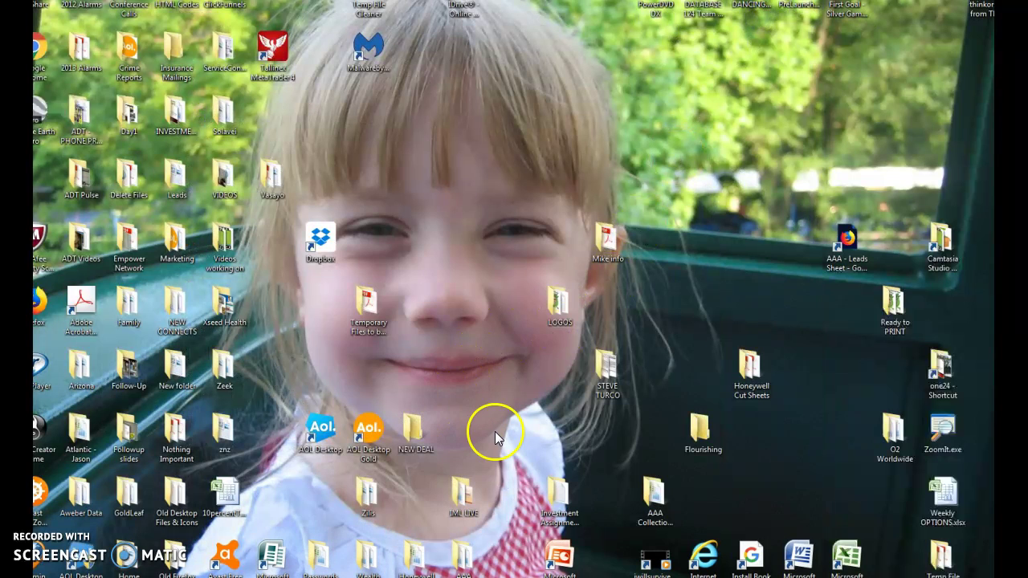
double_click(371, 313)
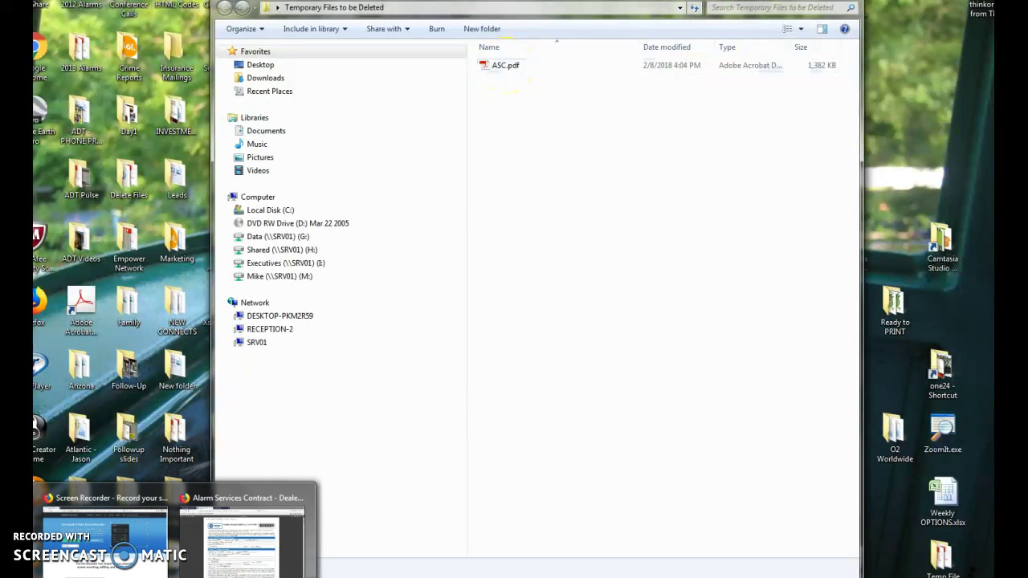
Switch to Firefox, close the contract PDF's tab, and start a new email in AOL Mail.
click(241, 530)
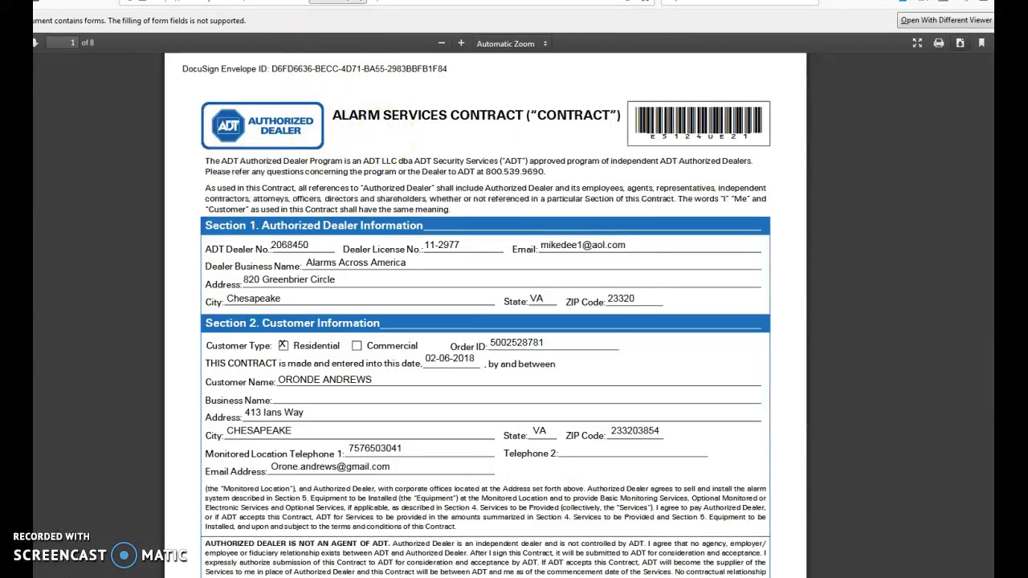
key(ctrl+w)
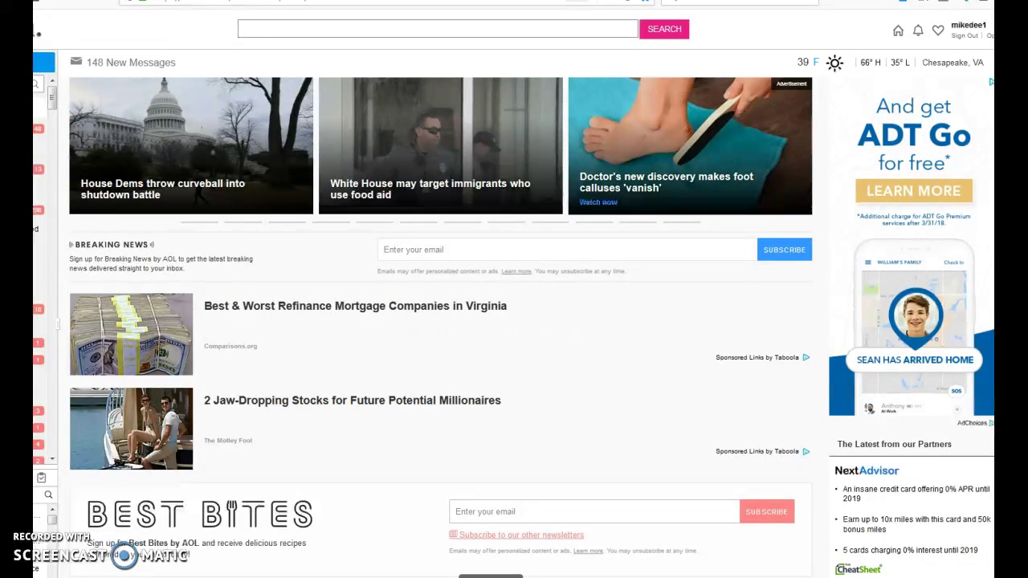
click(44, 62)
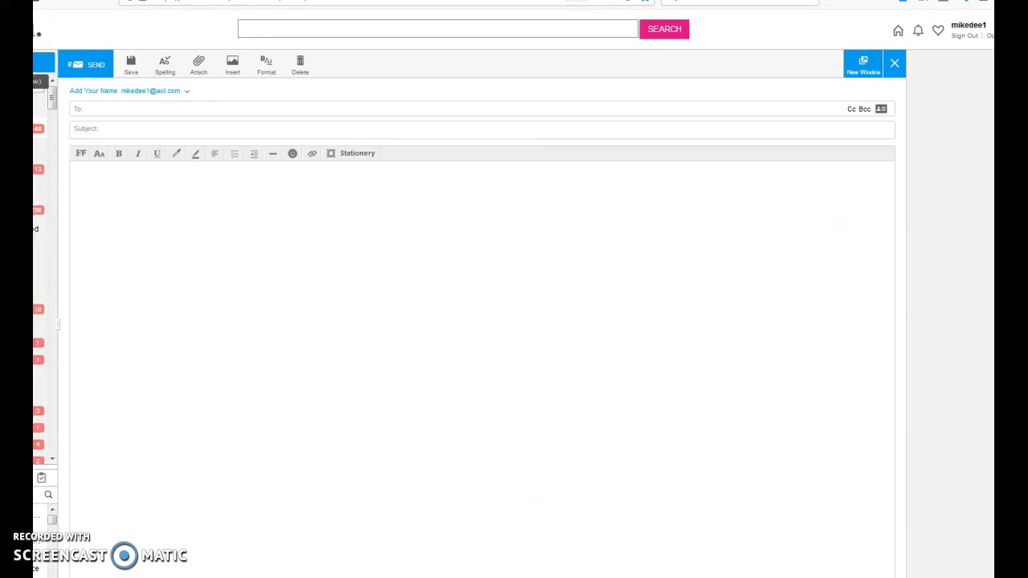
Attach ASC.pdf from the desktop folder "Temporary Files to be Deleted" to the email, closing the Acrobat Reader window that covers the file dialog.
click(197, 62)
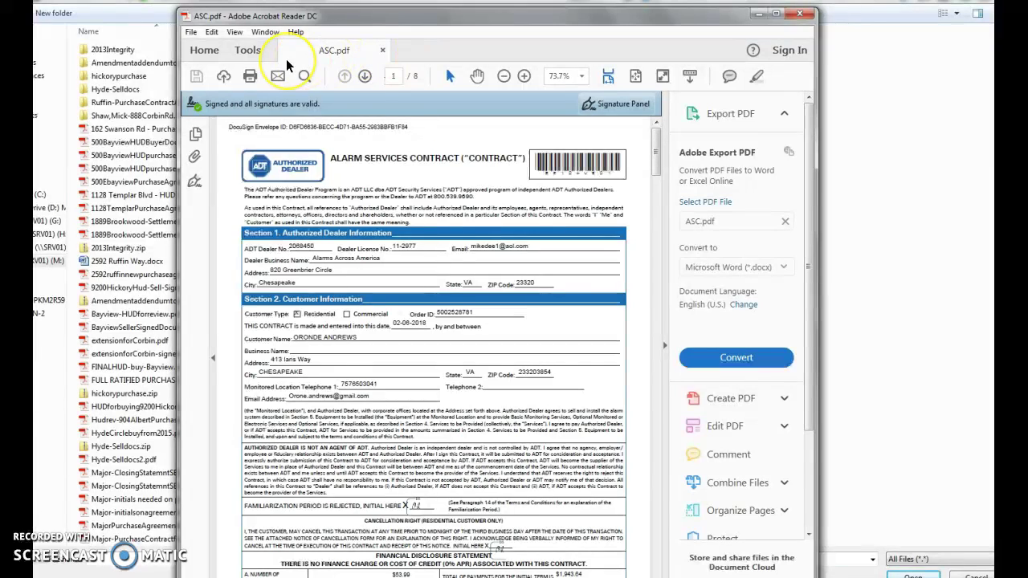
click(382, 51)
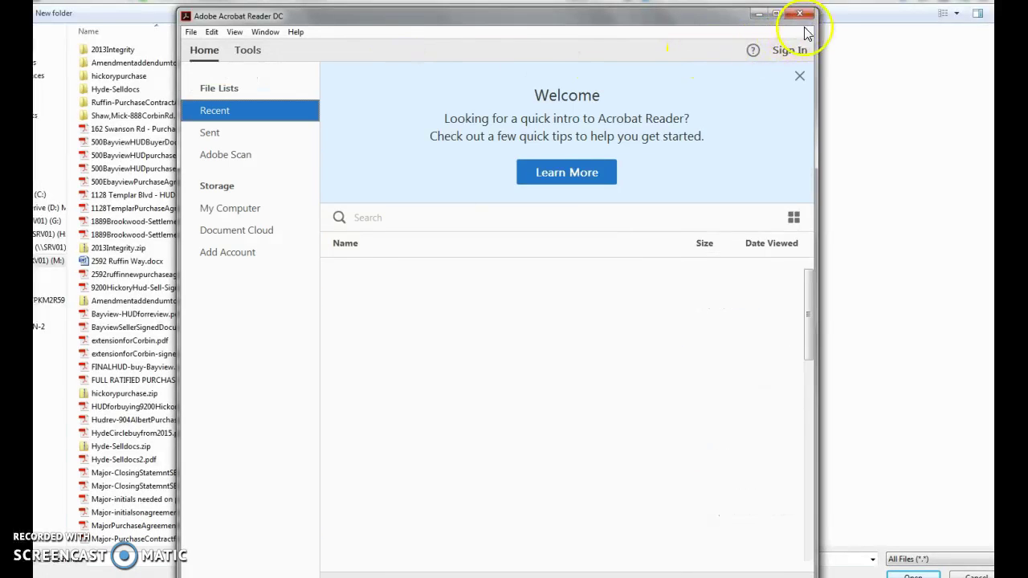
click(807, 16)
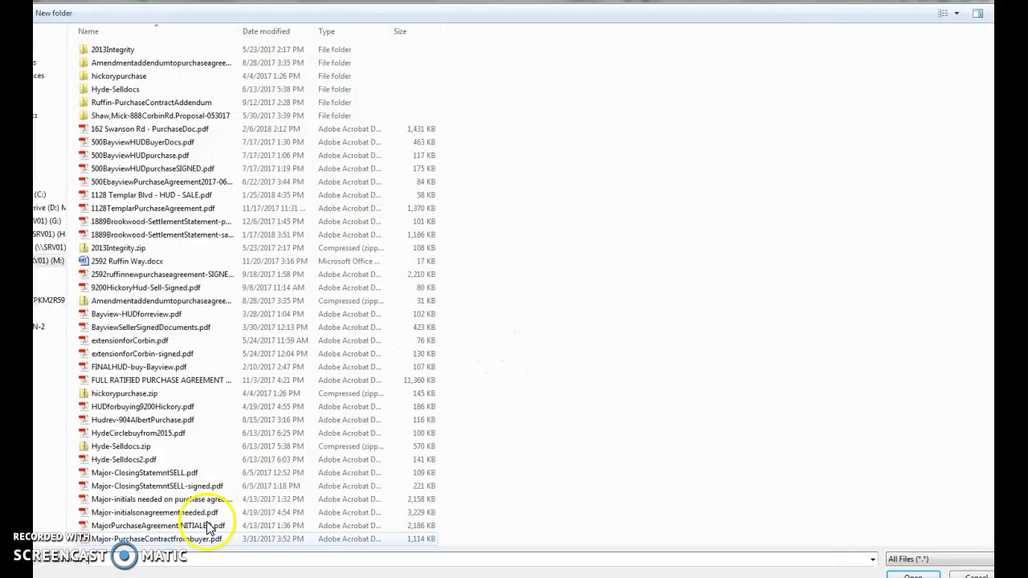
mouse_move(252, 577)
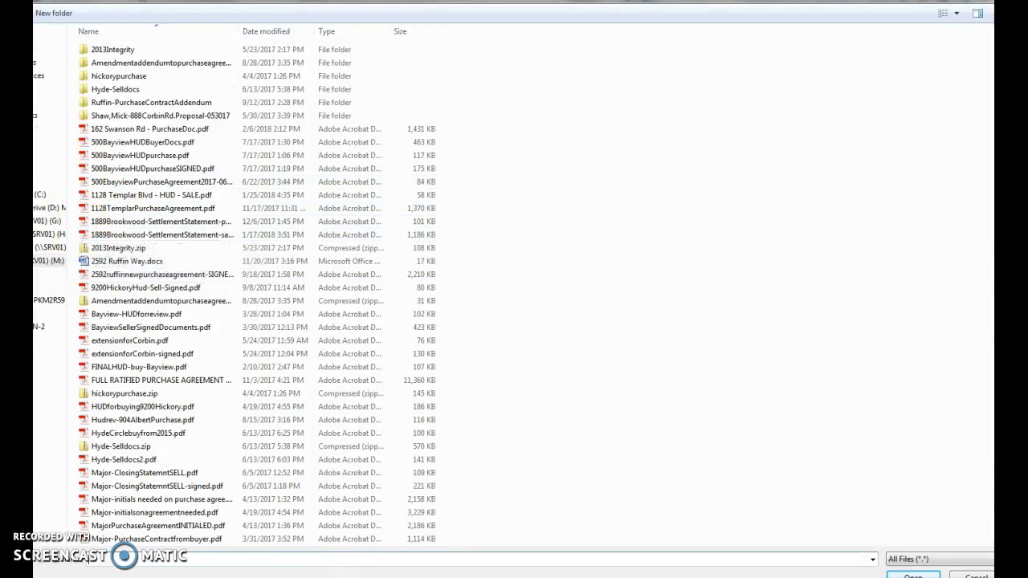
click(50, 49)
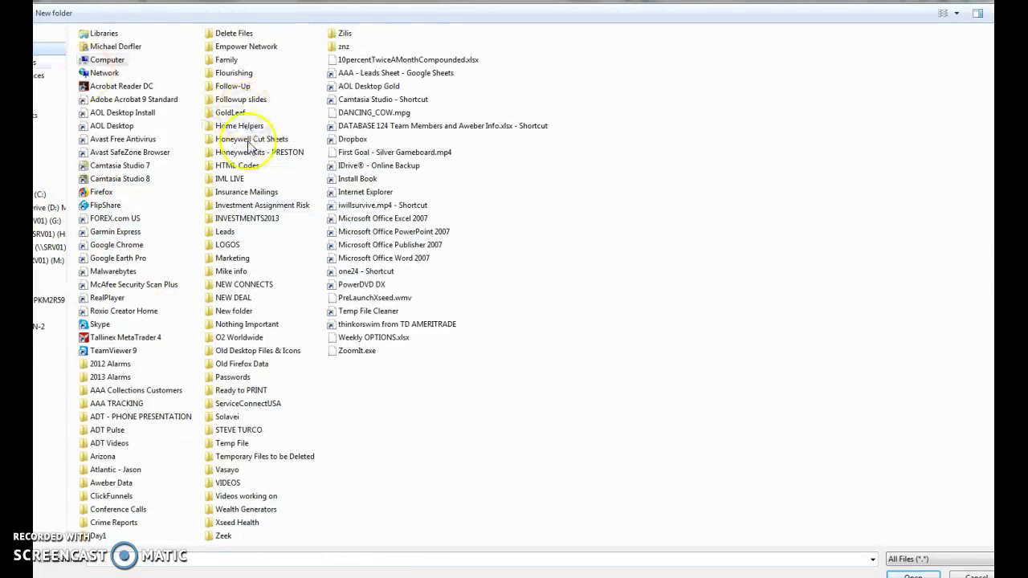
double_click(236, 456)
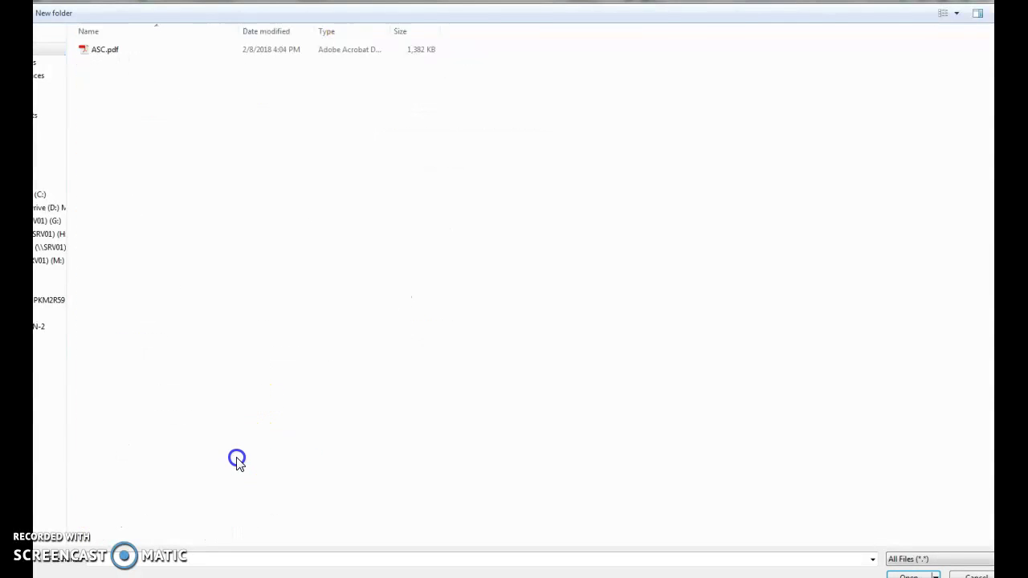
double_click(101, 49)
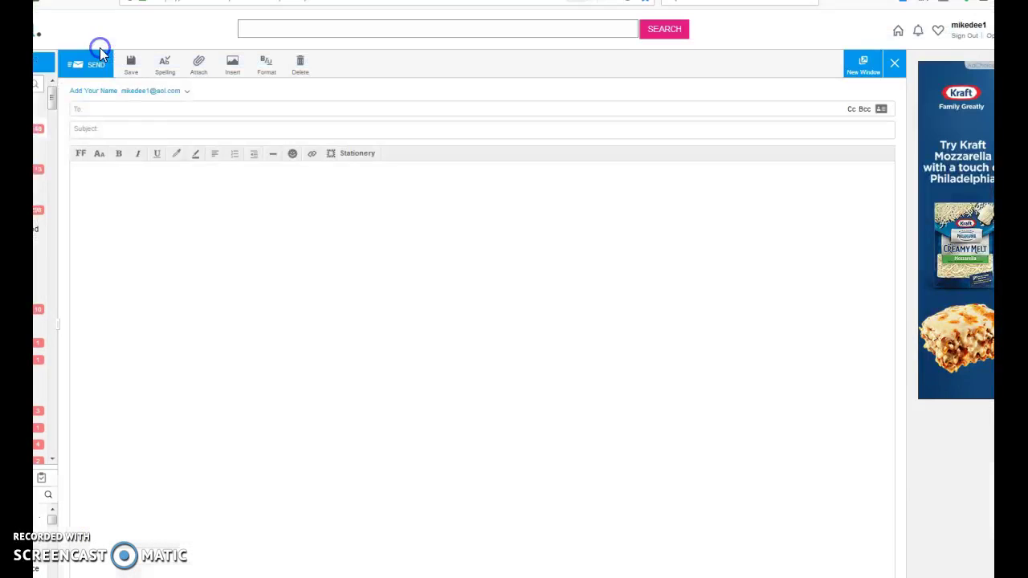
Go through the draft email's recipient field and message body, and remove the ASC.pdf attachment.
click(98, 110)
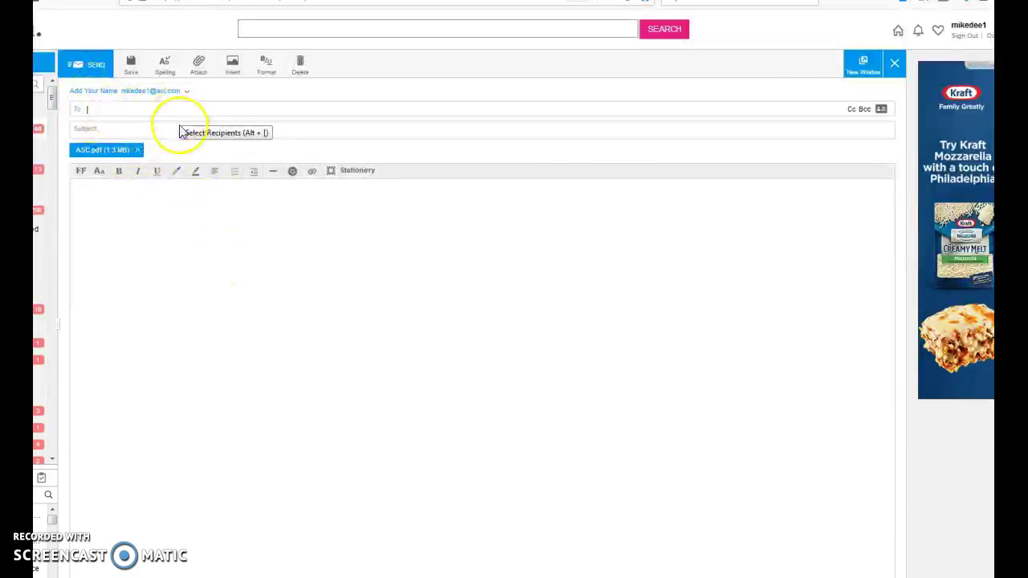
click(88, 196)
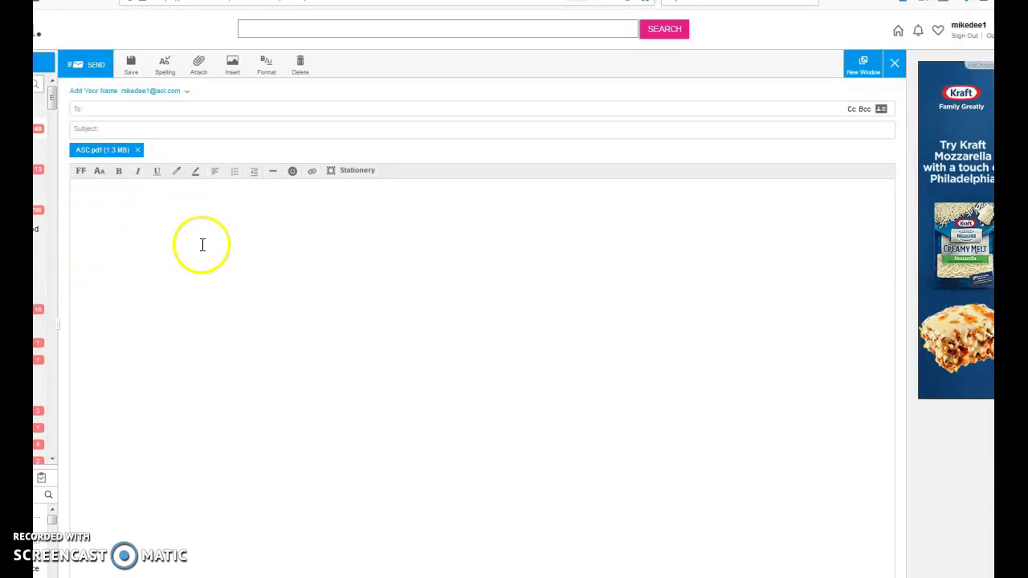
click(242, 248)
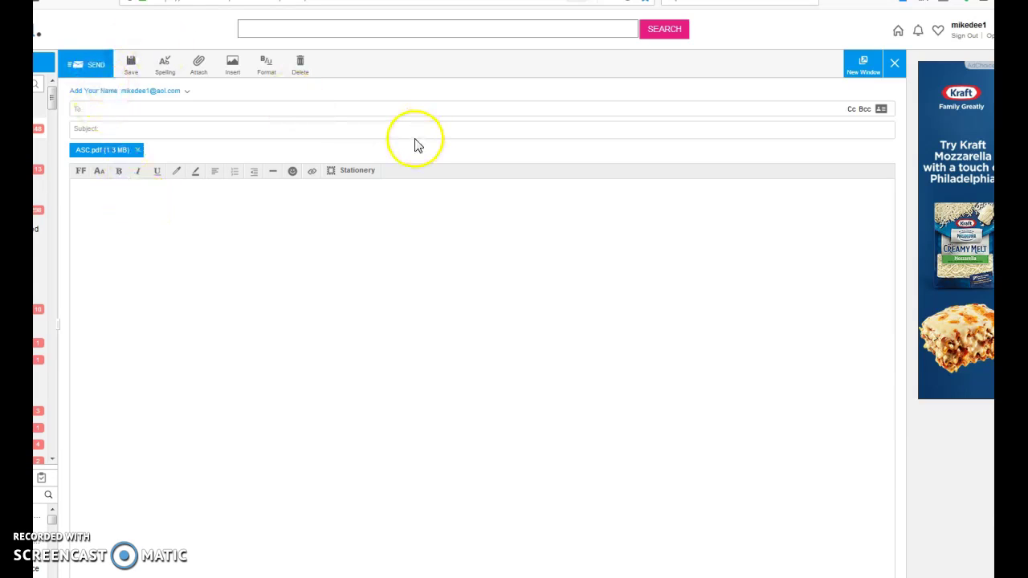
click(140, 151)
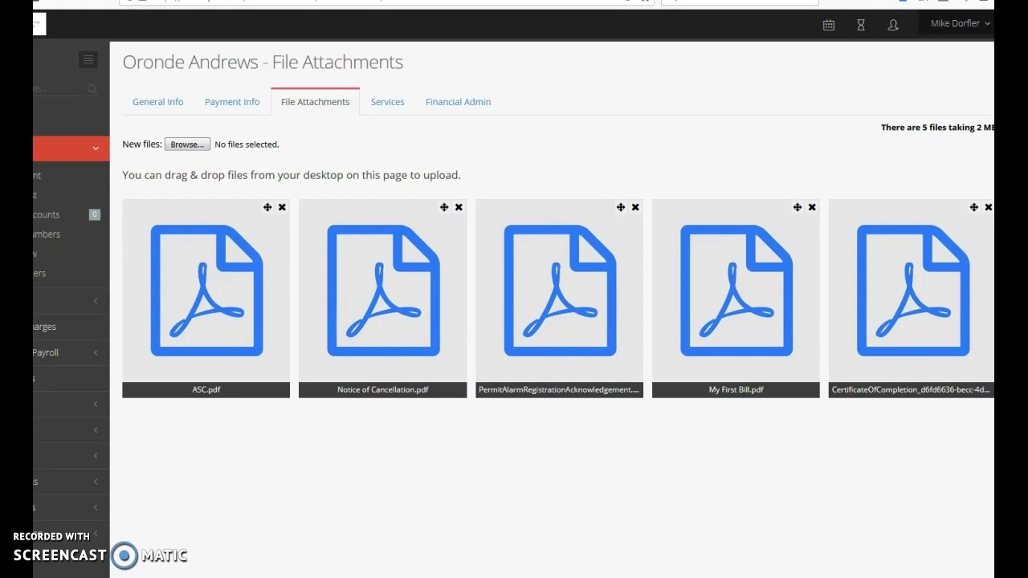
Open Notice of Cancellation.pdf from the customer's file attachments and download it, choosing to open it with Adobe Acrobat Reader DC.
click(387, 335)
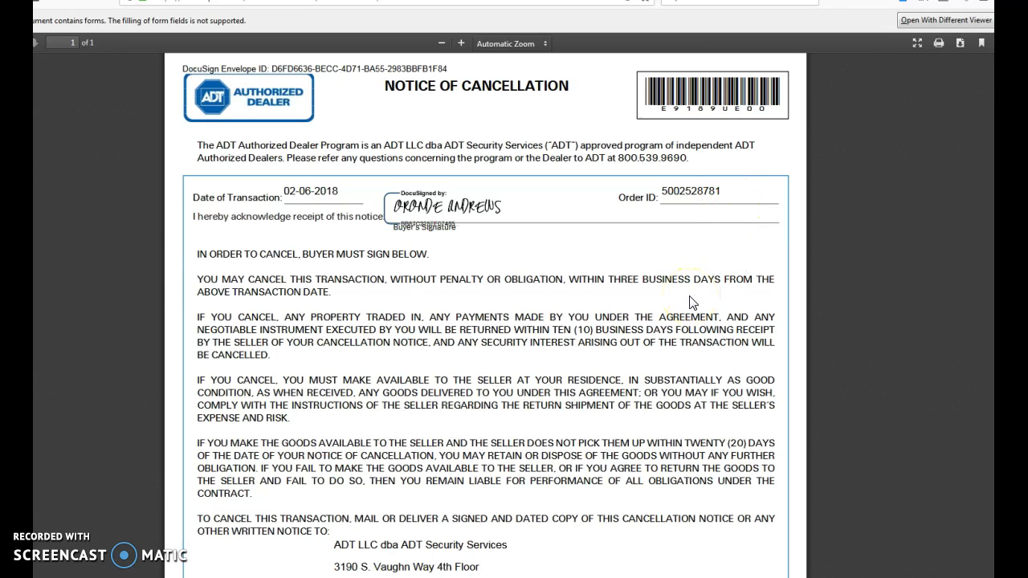
click(959, 44)
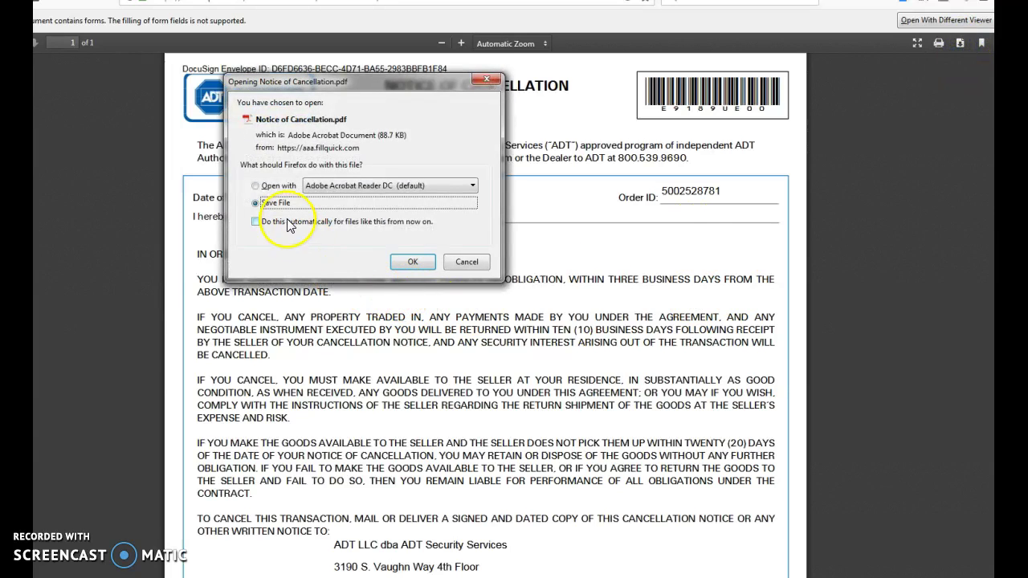
click(256, 186)
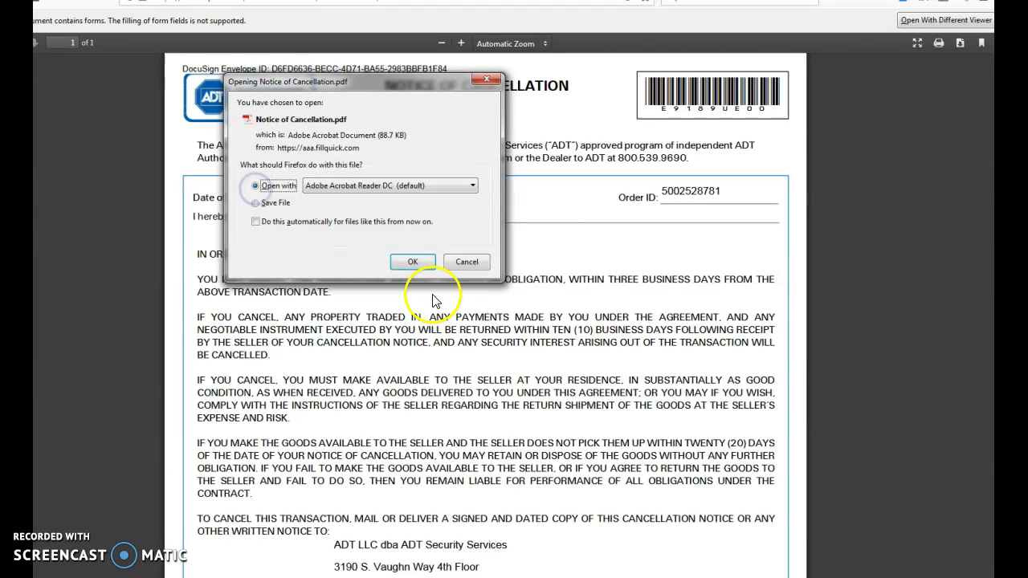
click(401, 264)
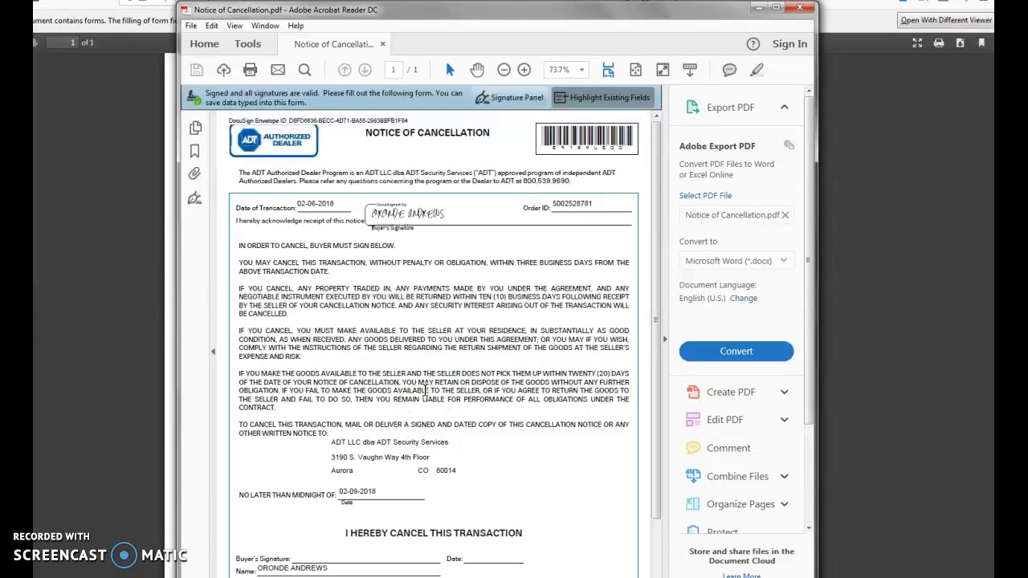
Save a copy as Notice of Cancellation.pdf in "Temporary Files to be Deleted", and close the Reader window and the PDF's browser tab.
click(192, 27)
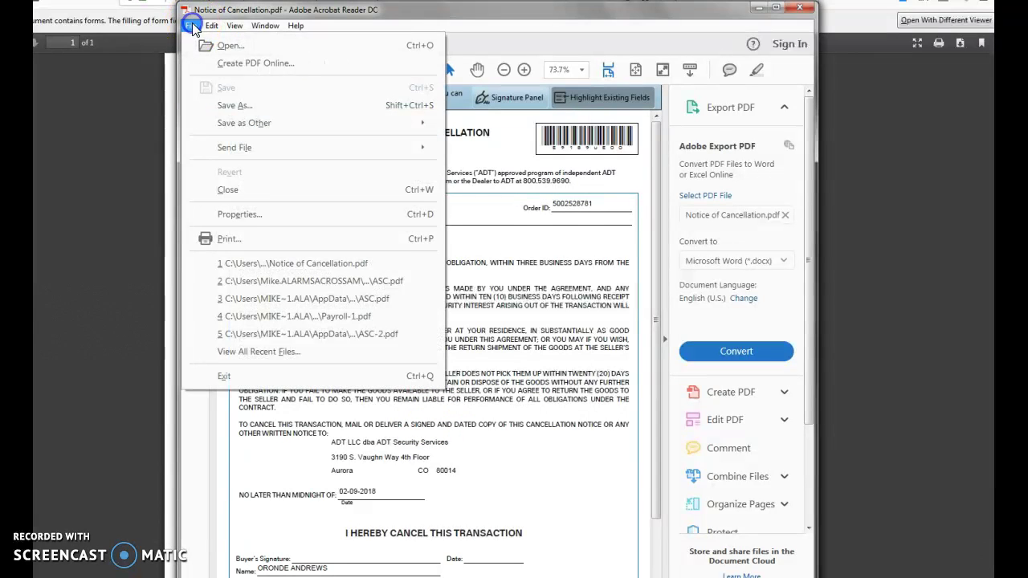
click(225, 107)
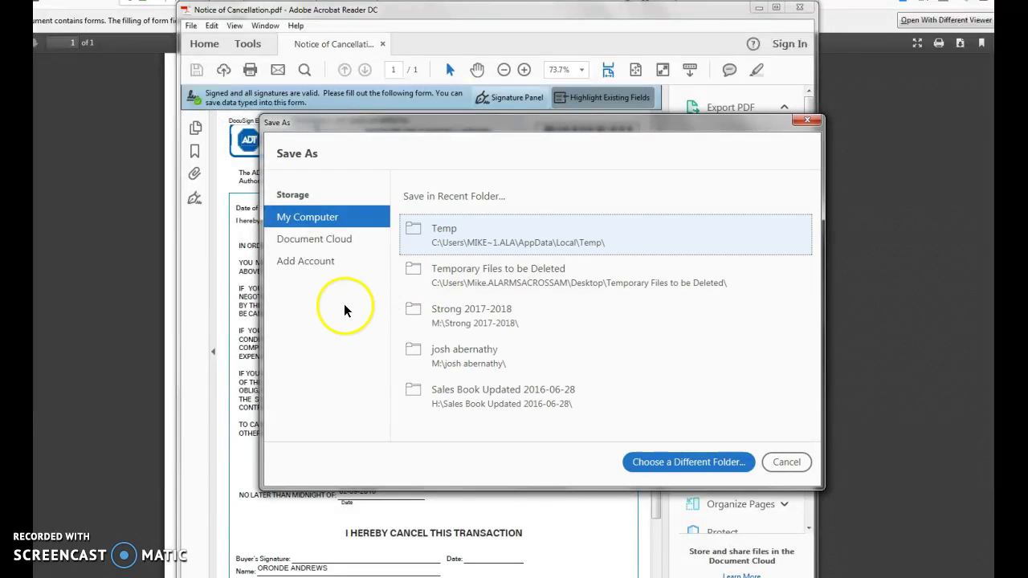
click(450, 271)
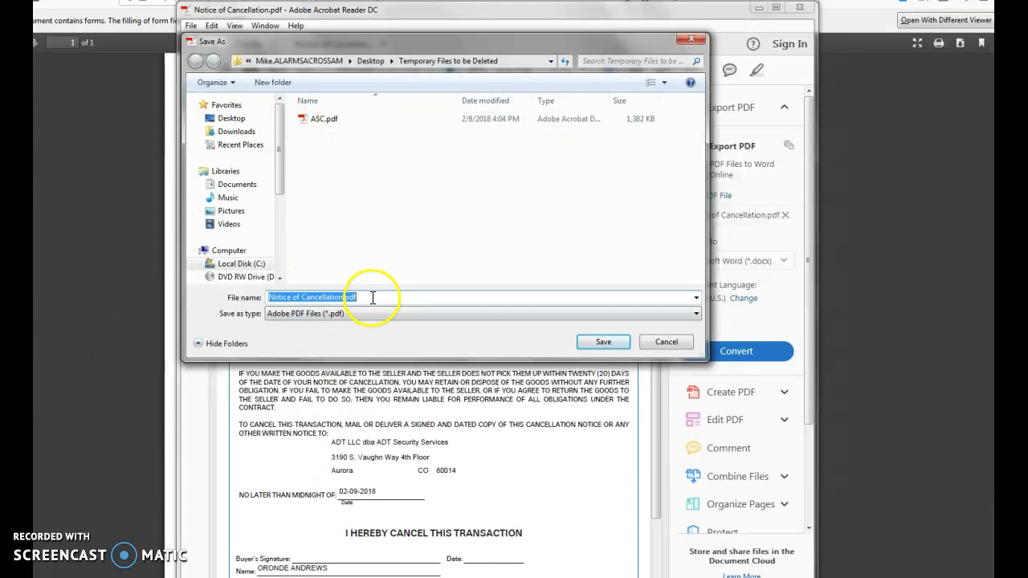
click(603, 342)
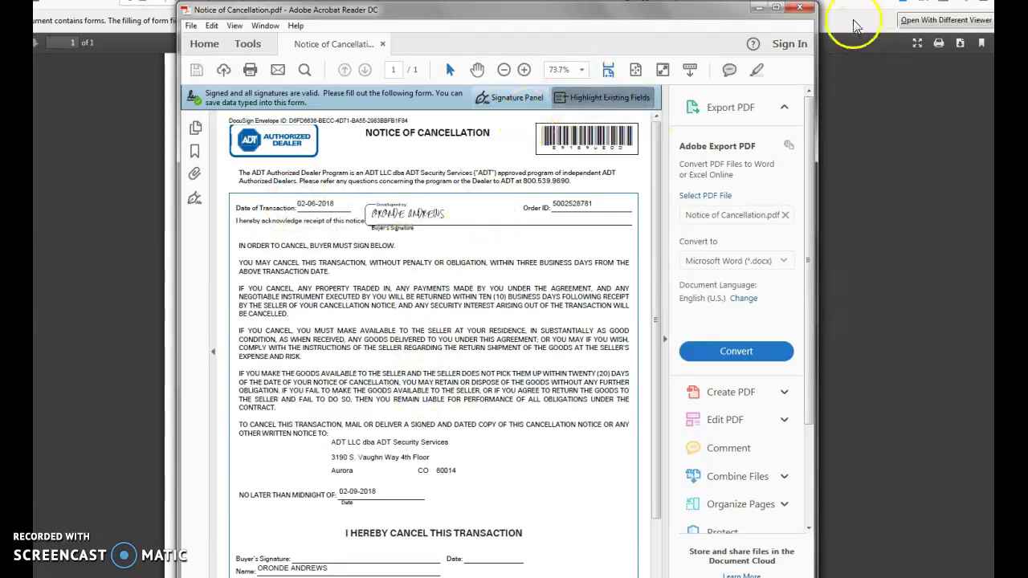
click(800, 12)
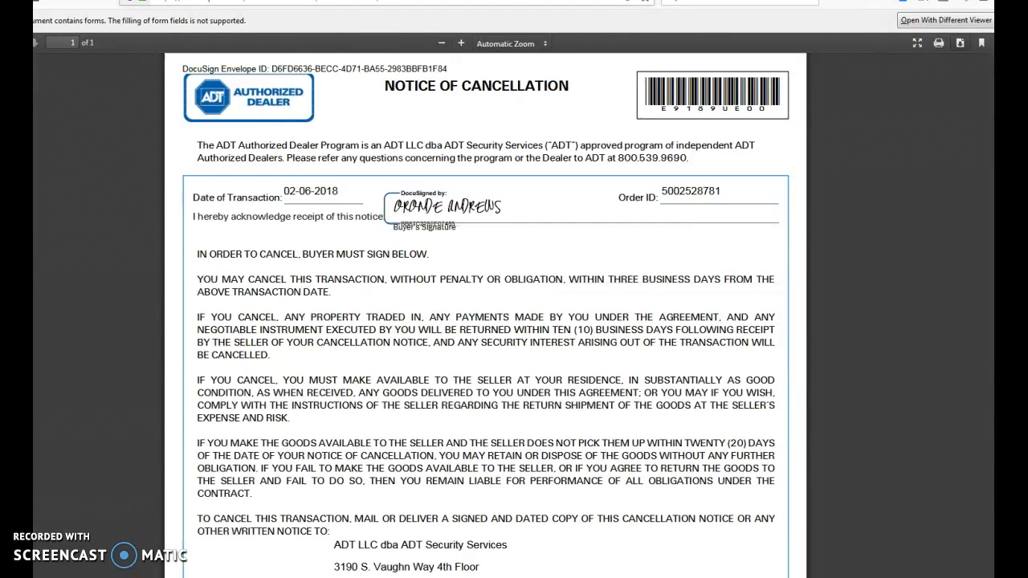
key(ctrl+w)
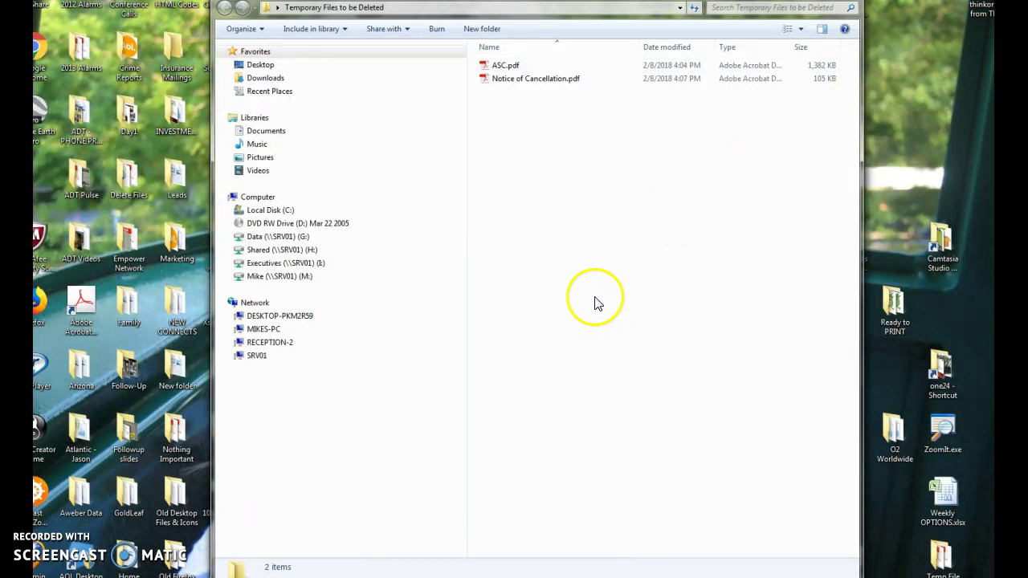
Delete ASC.pdf and Notice of Cancellation.pdf from the "Temporary Files to be Deleted" folder.
click(500, 66)
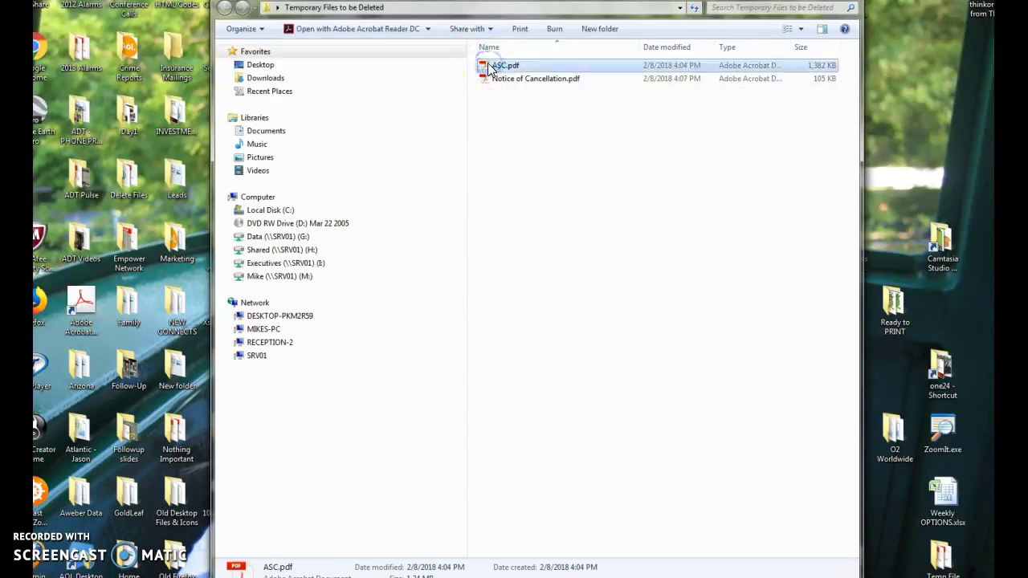
shift+click(538, 79)
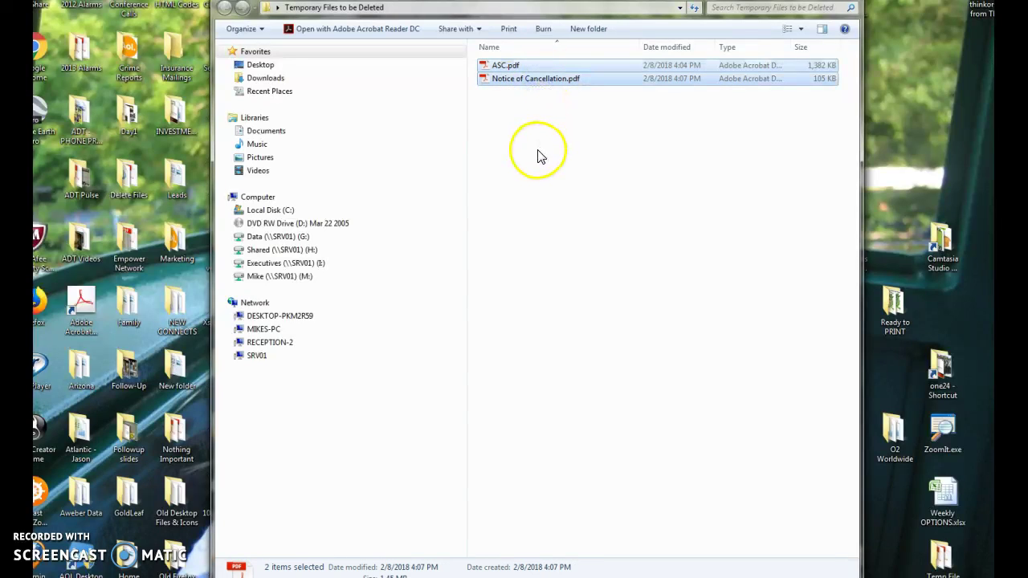
right_click(520, 82)
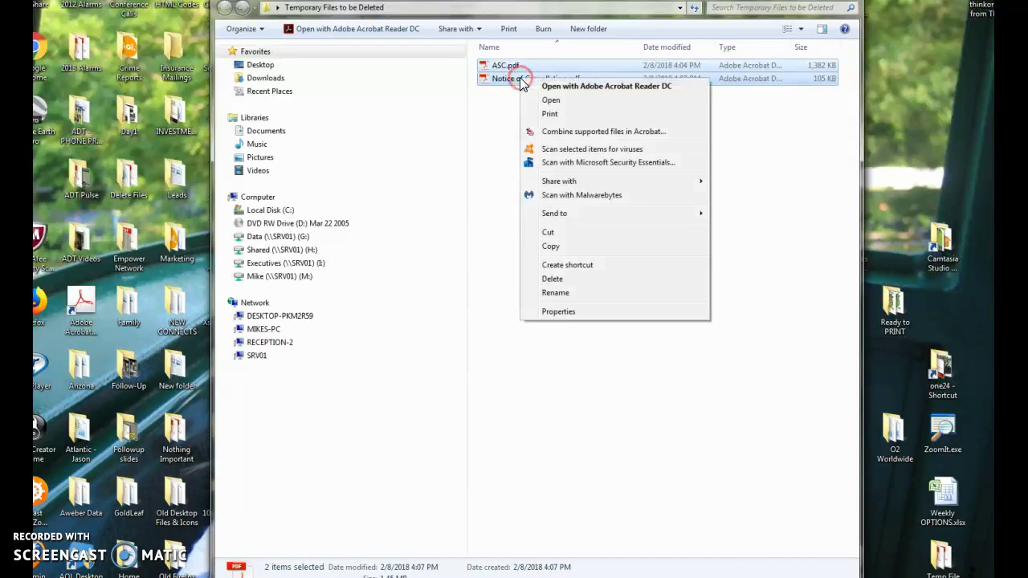
click(538, 279)
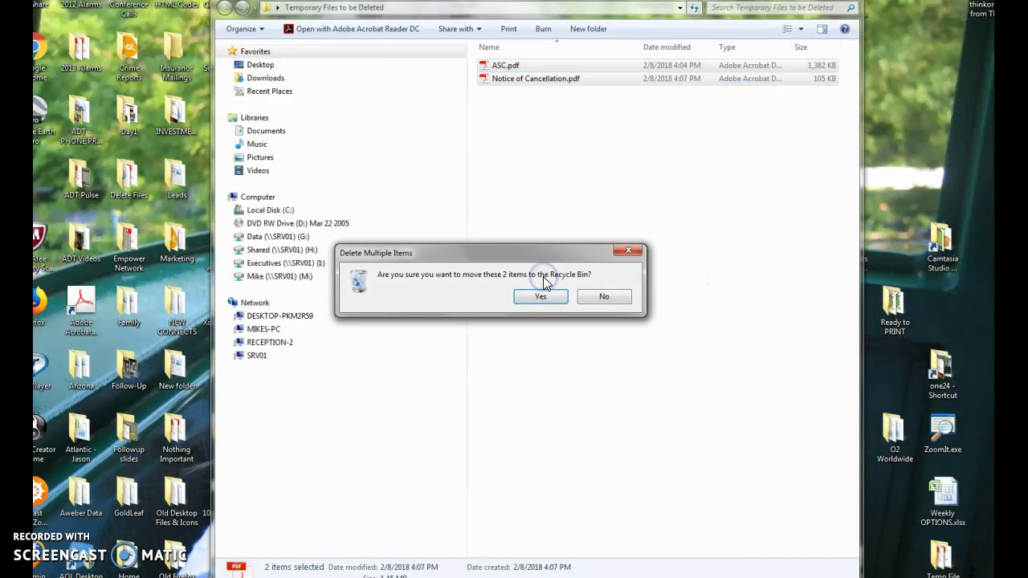
click(542, 299)
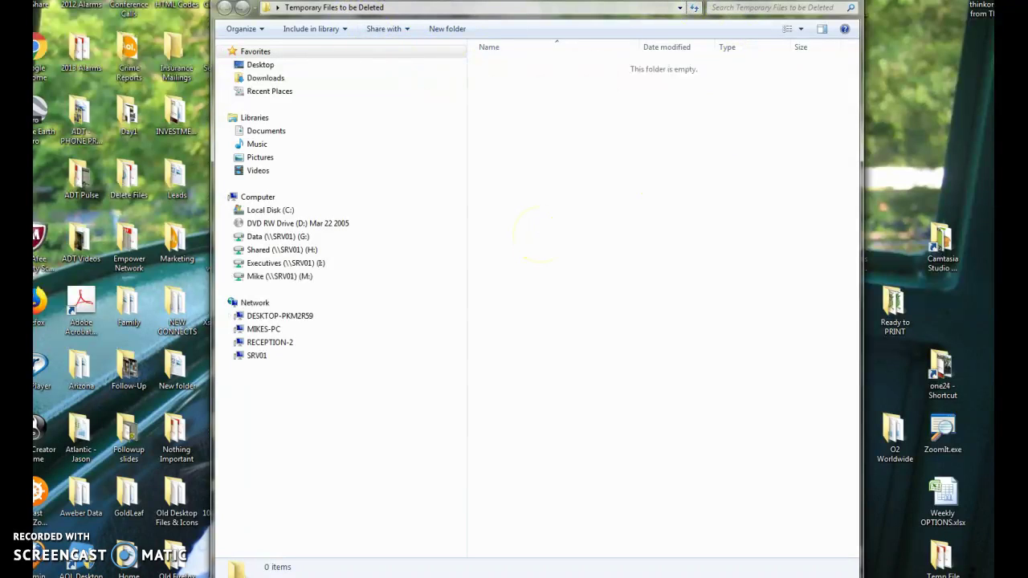
Close the folder window and delete the "Temporary Files to be Deleted" folder from the desktop.
click(840, 2)
double_click(360, 310)
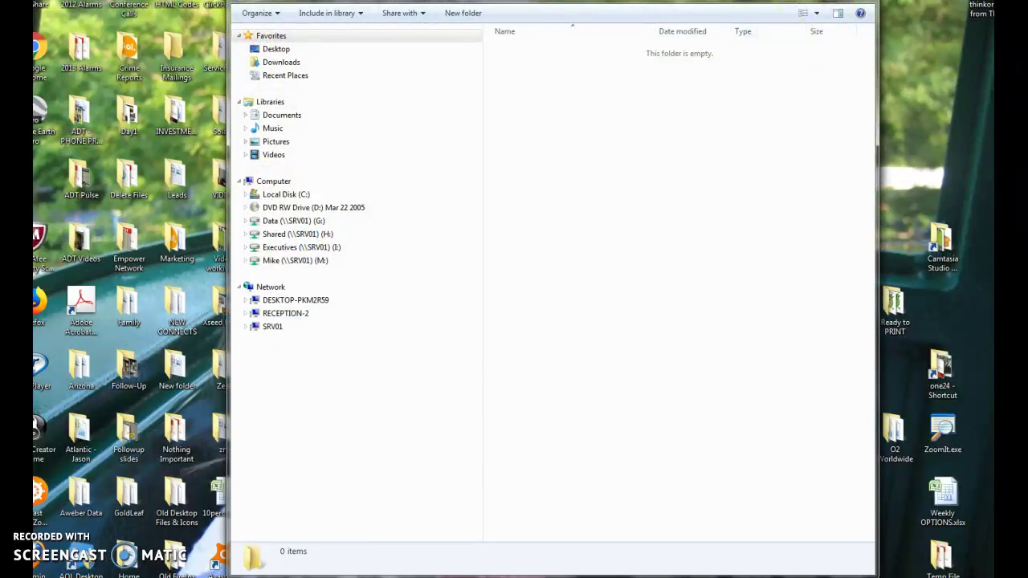
click(840, 1)
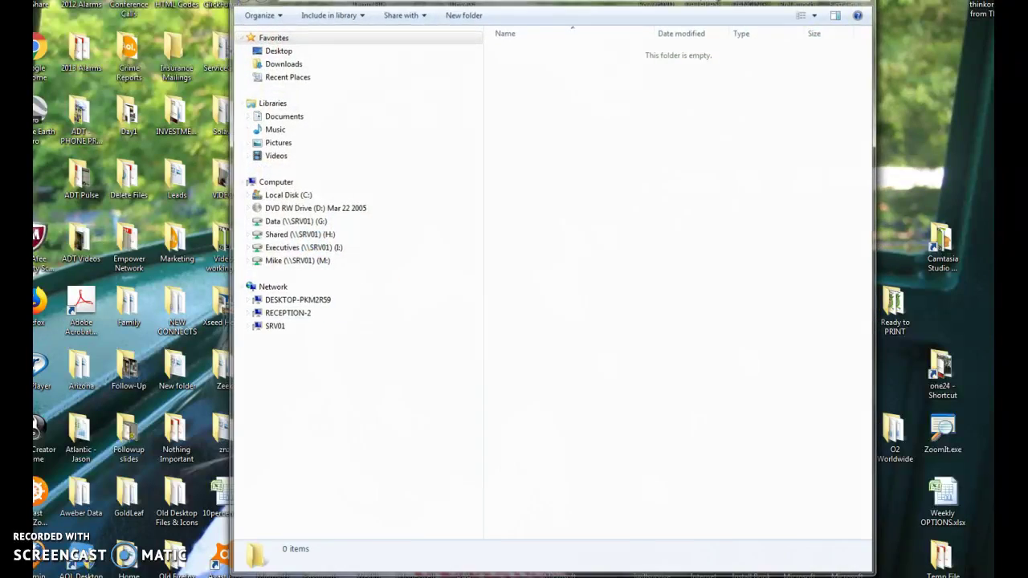
click(375, 319)
right_click(370, 311)
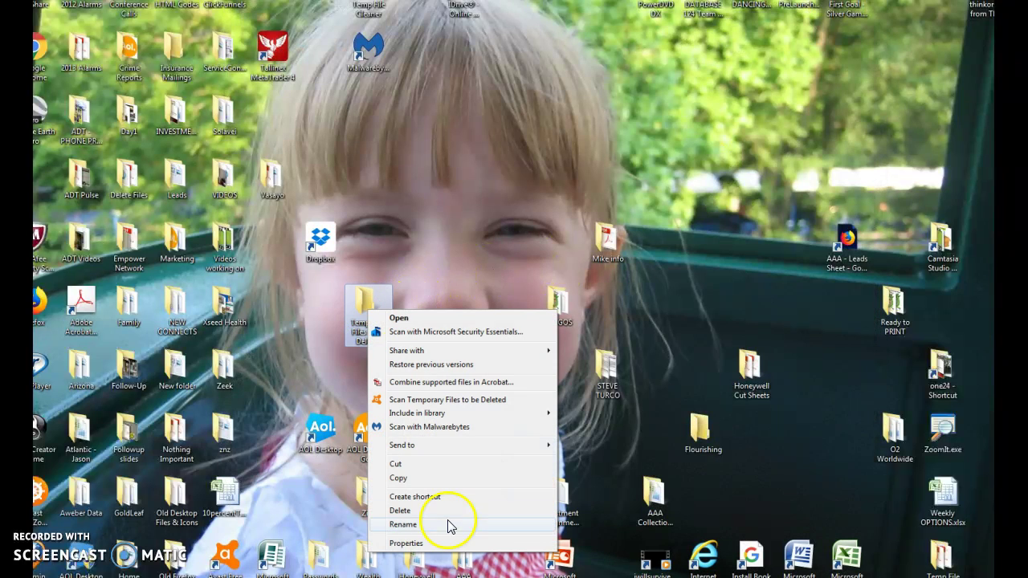
click(402, 511)
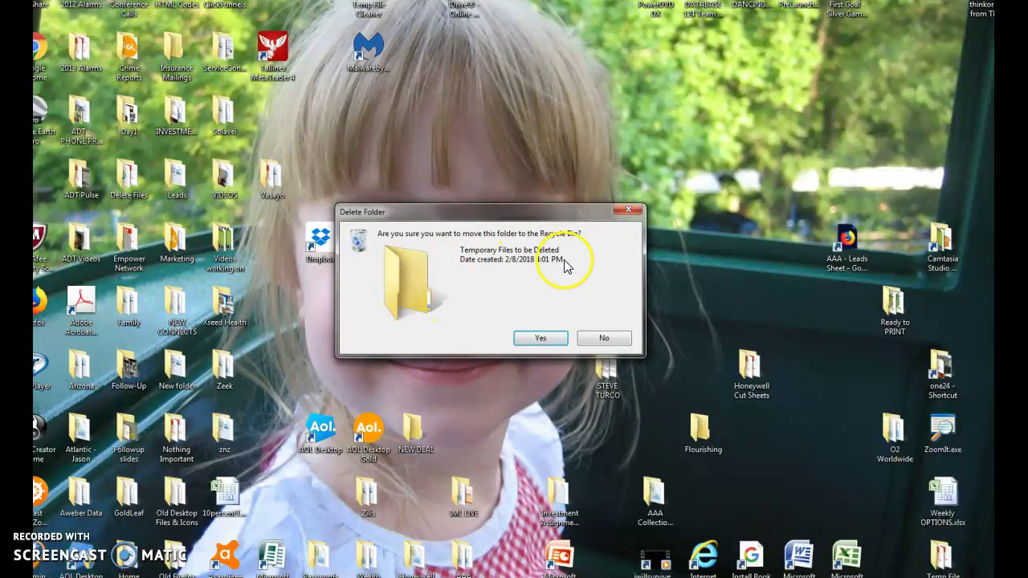
click(532, 337)
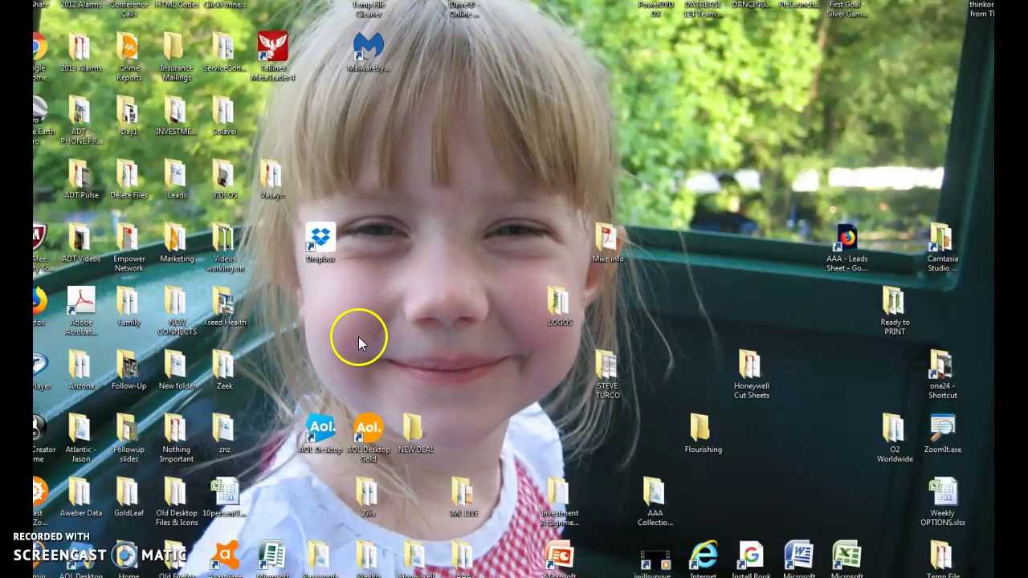